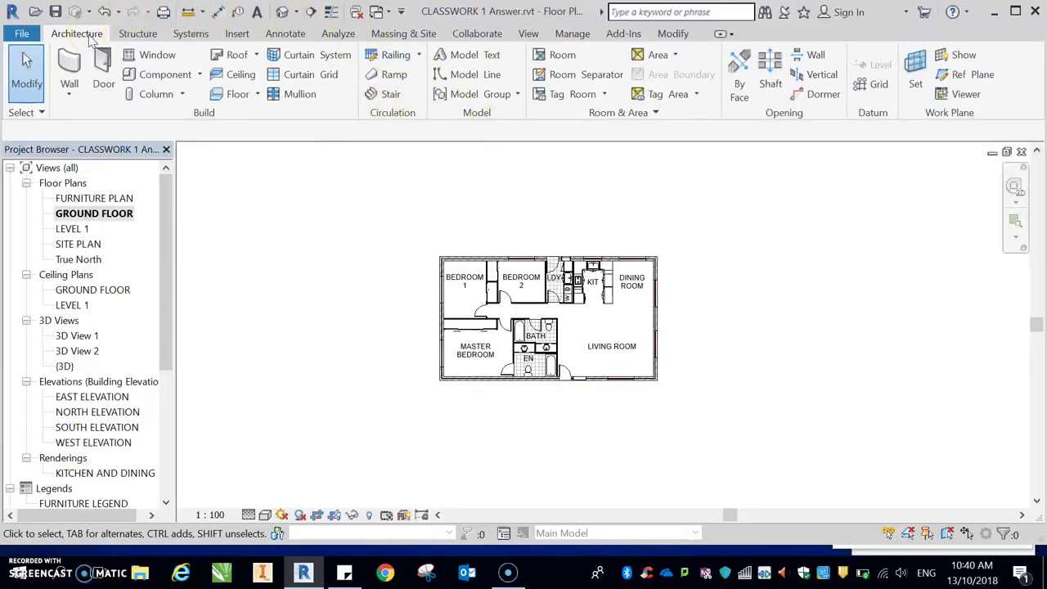
Start a Roof by Footprint on LEVEL 1, skipping the save reminder.
click(256, 55)
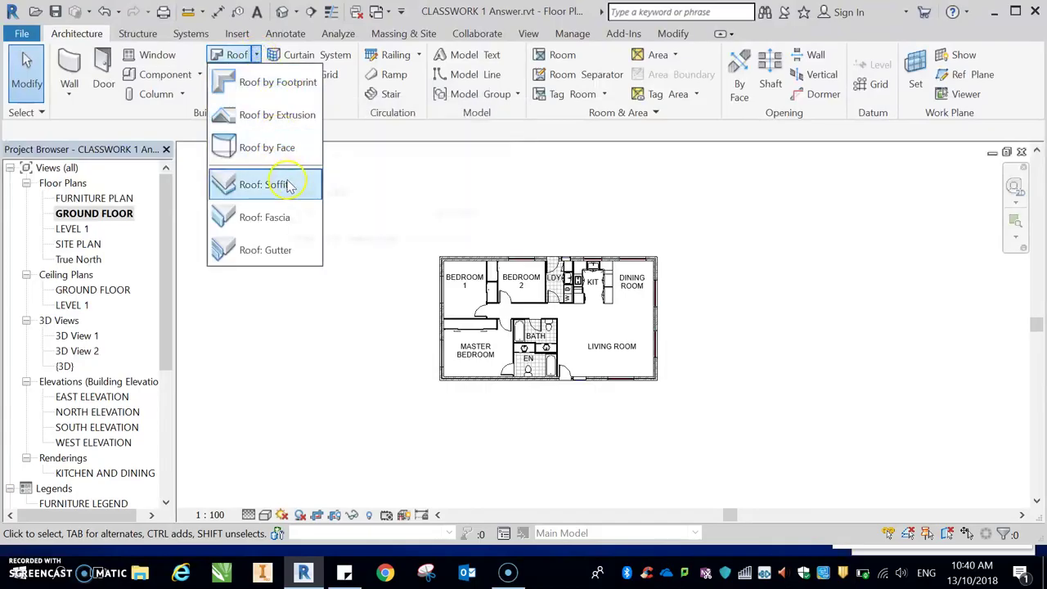
click(489, 197)
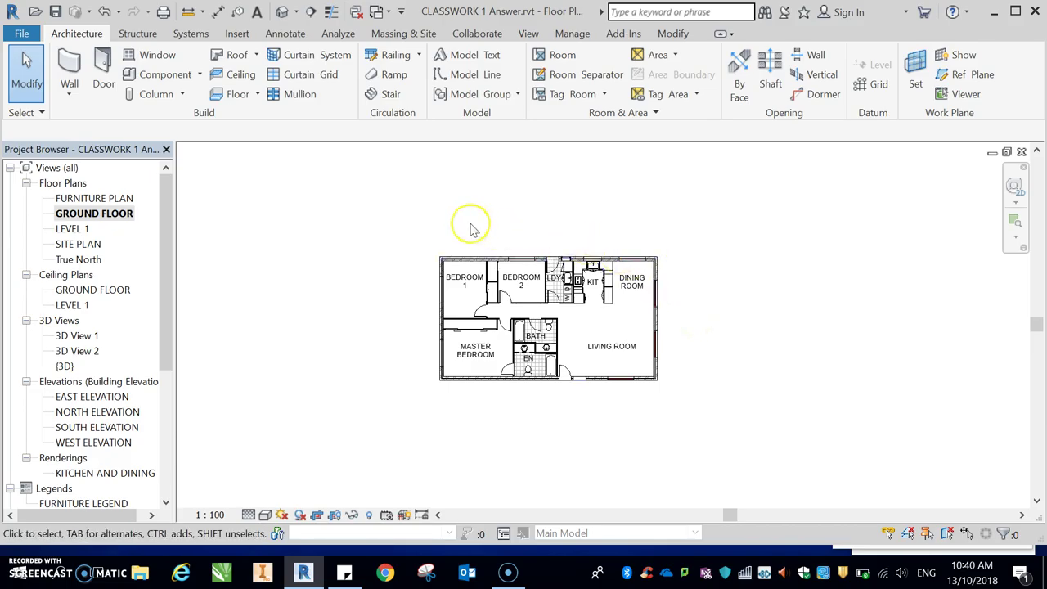
click(232, 56)
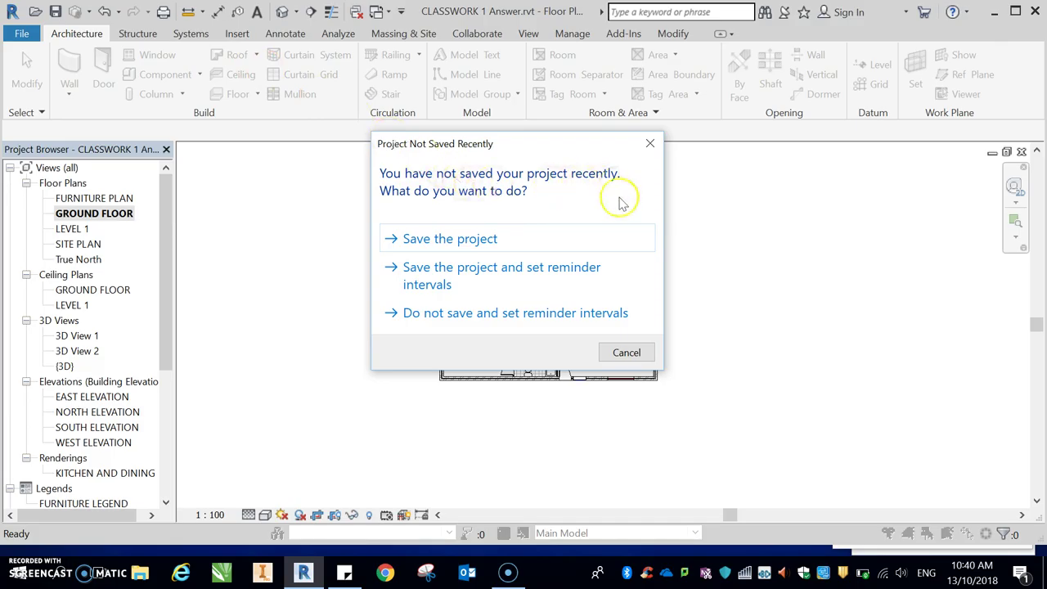
click(627, 352)
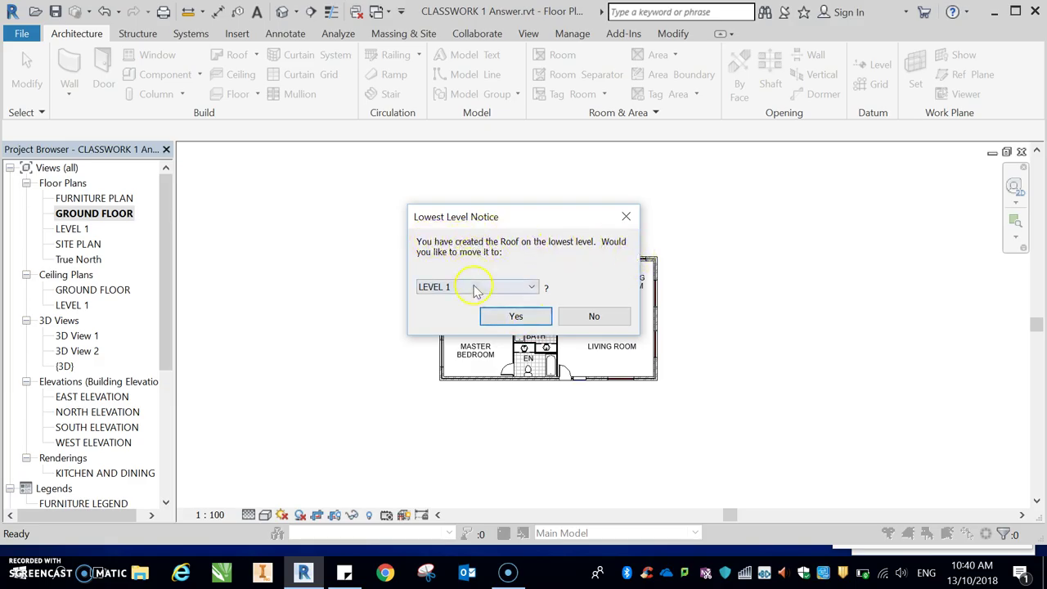
click(516, 316)
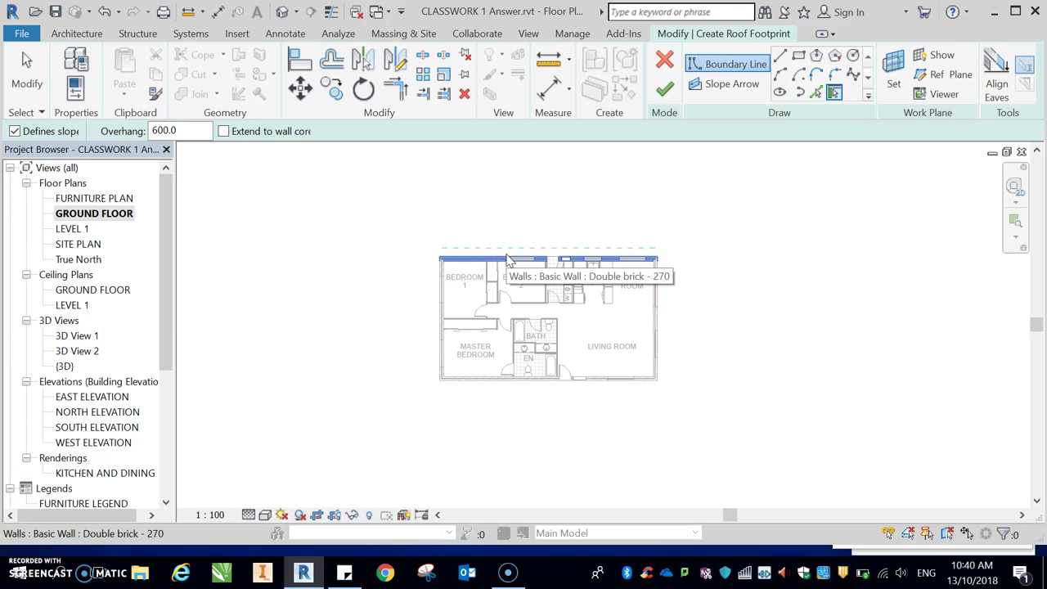
Check the 600 overhang, then pick the top and right walls with 22° slopes.
click(173, 131)
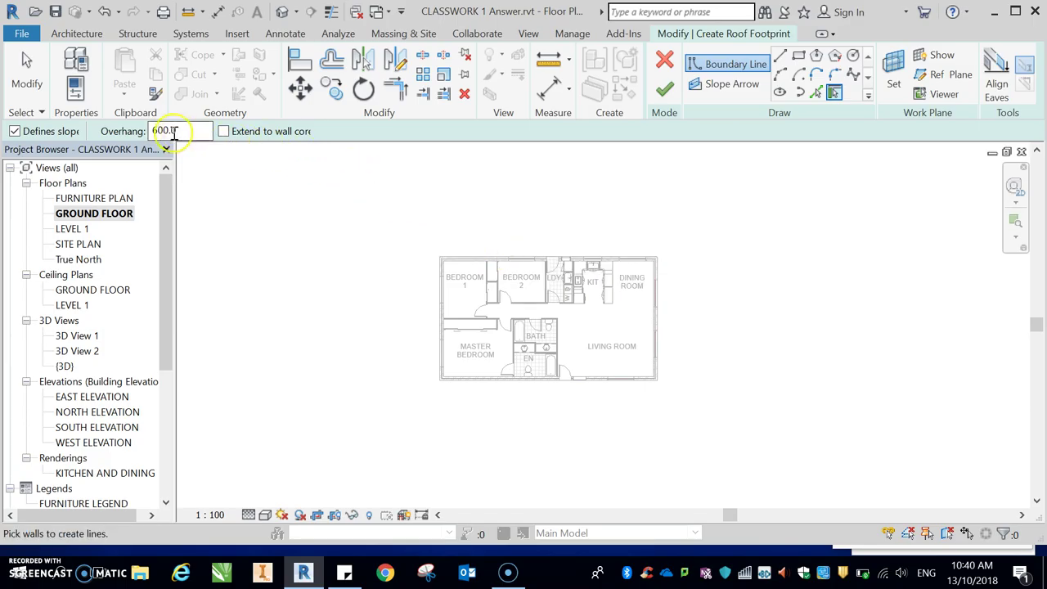
click(538, 260)
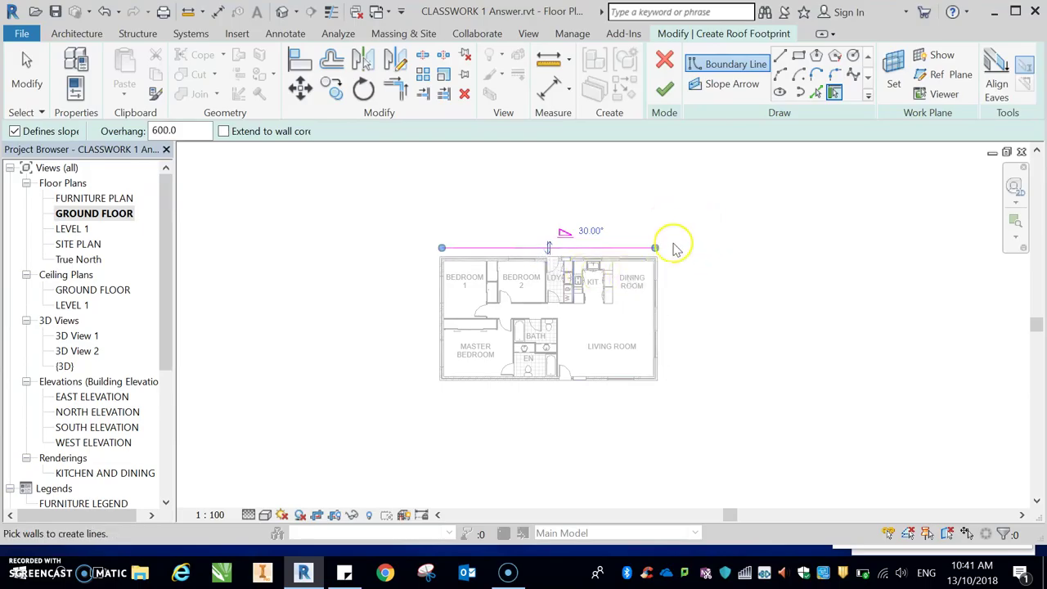
click(597, 234)
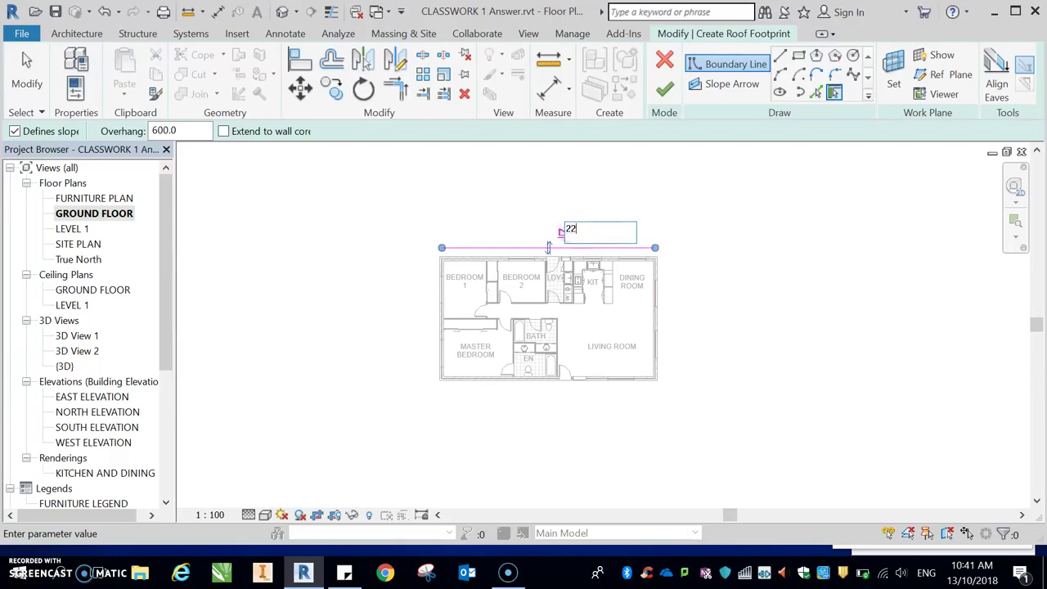
click(660, 278)
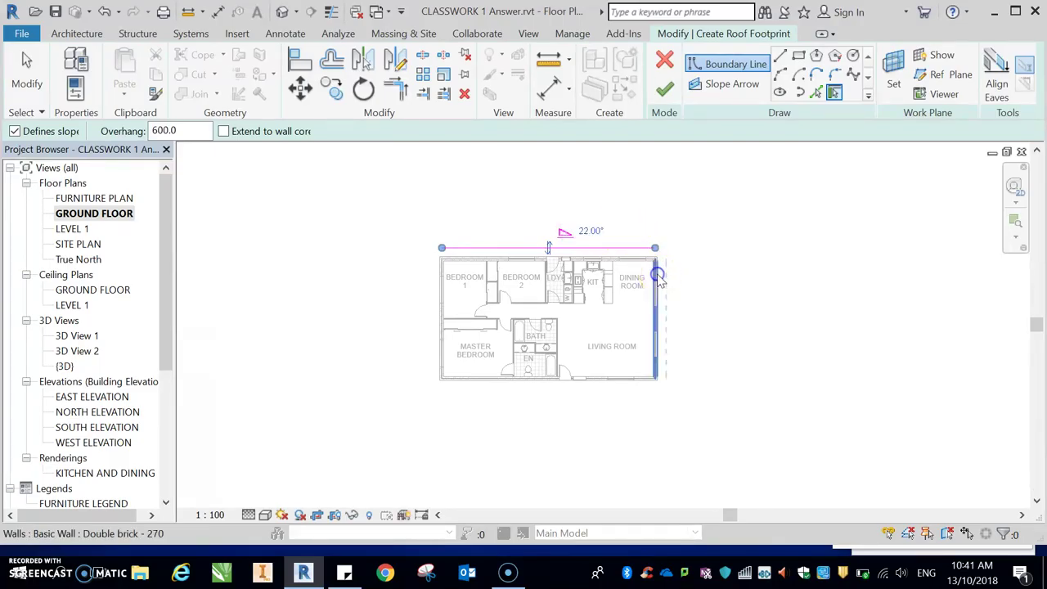
click(663, 286)
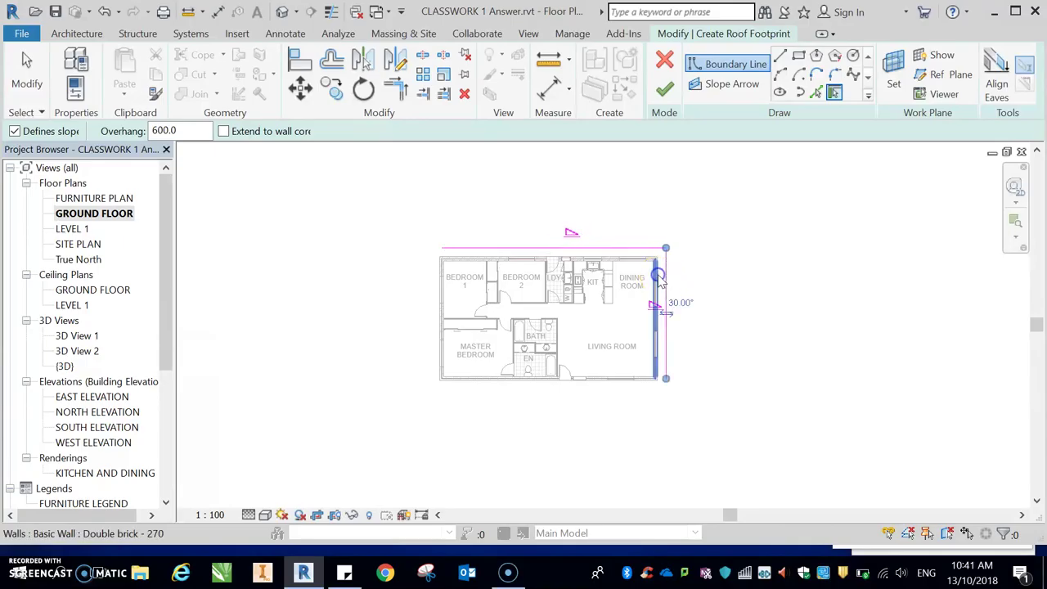
click(688, 304)
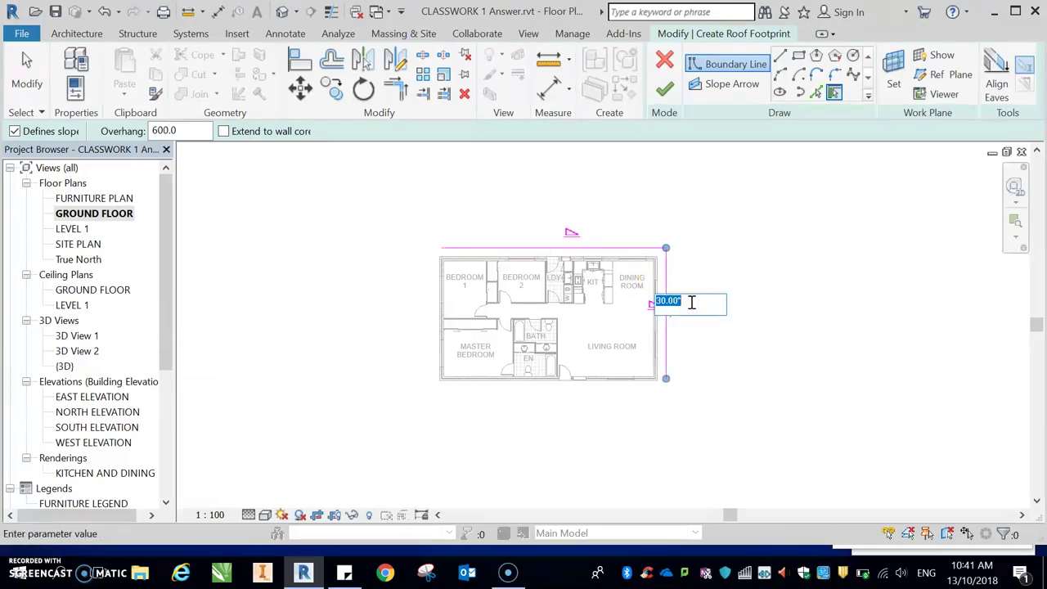
click(628, 385)
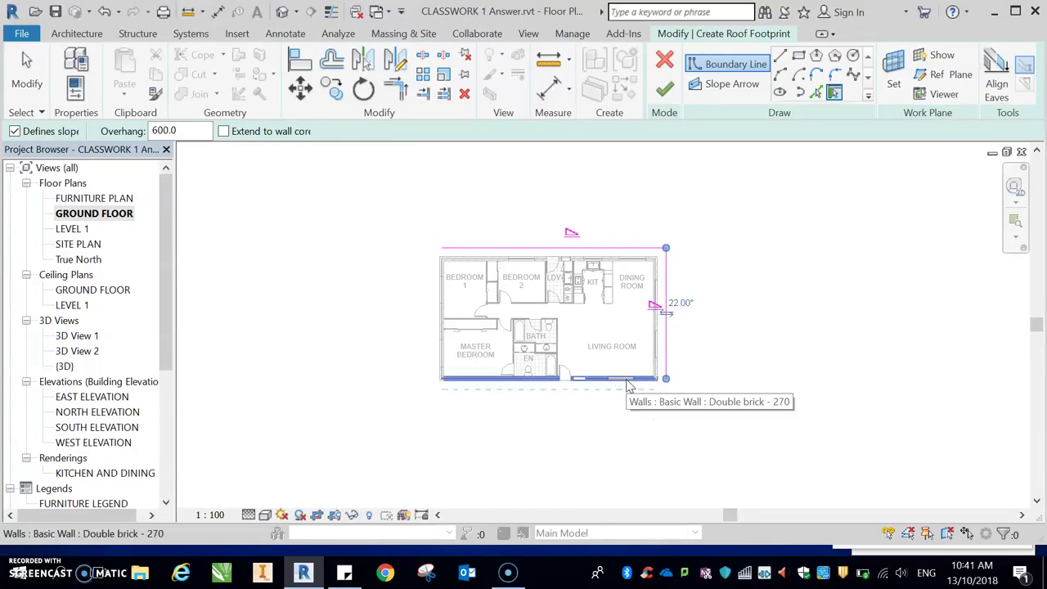
Pick the bottom and left walls as roof edges, setting their slopes to 22°.
click(603, 381)
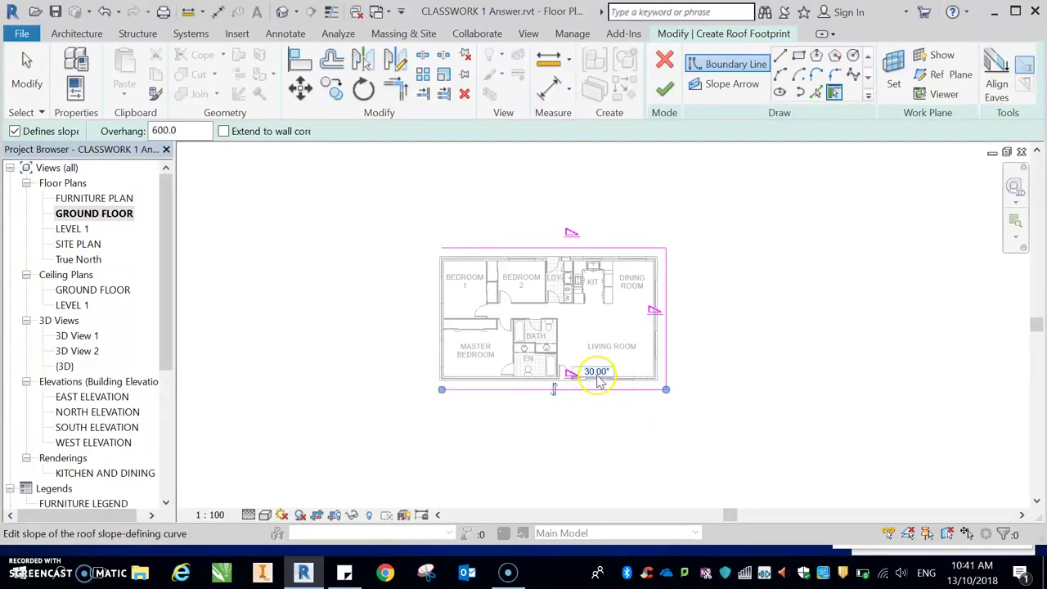
click(596, 373)
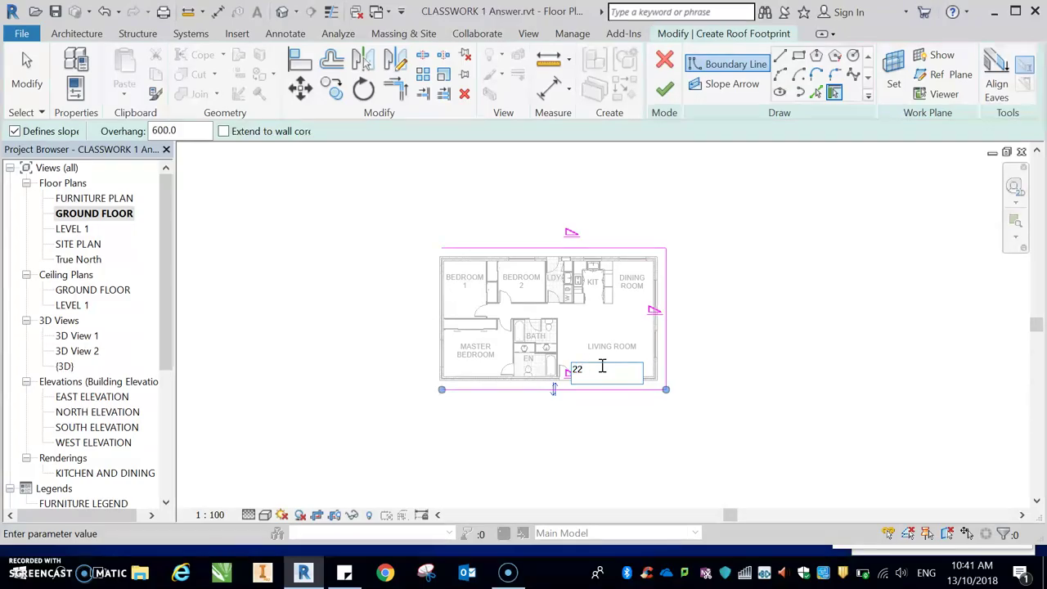
text(22)
key(Return)
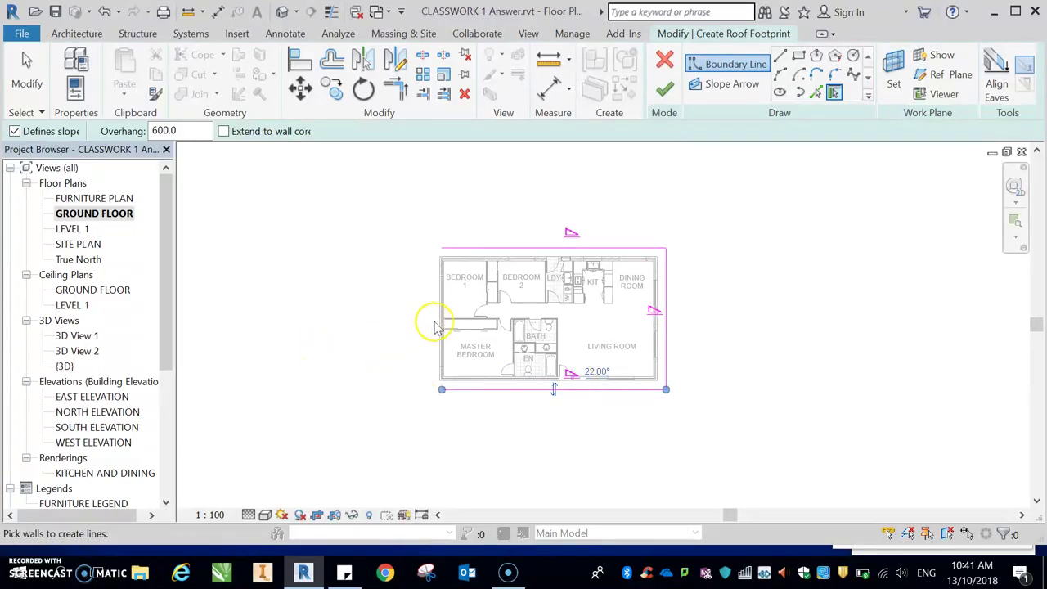
click(440, 328)
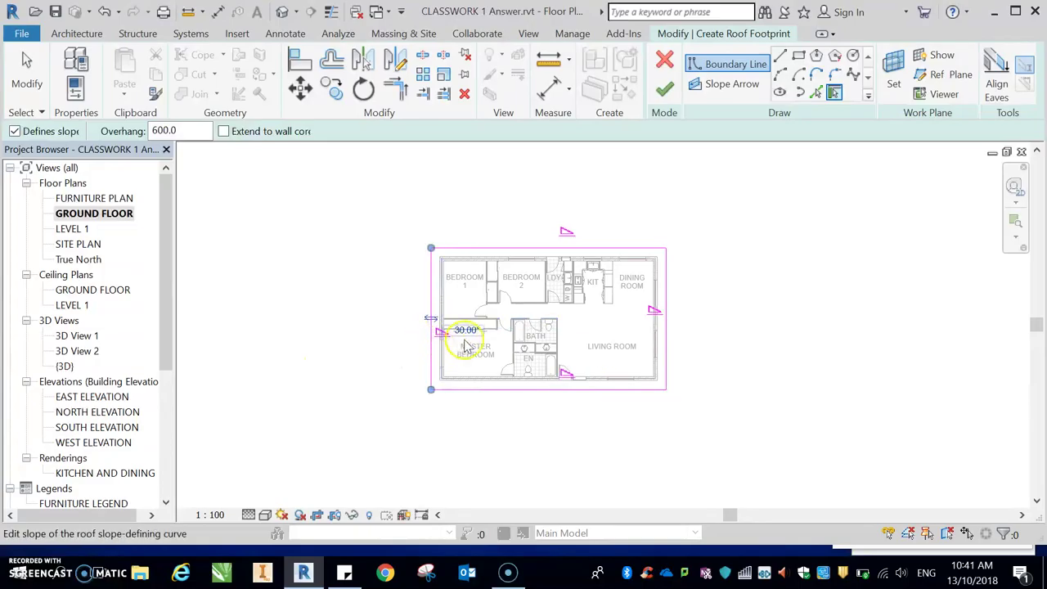
click(468, 330)
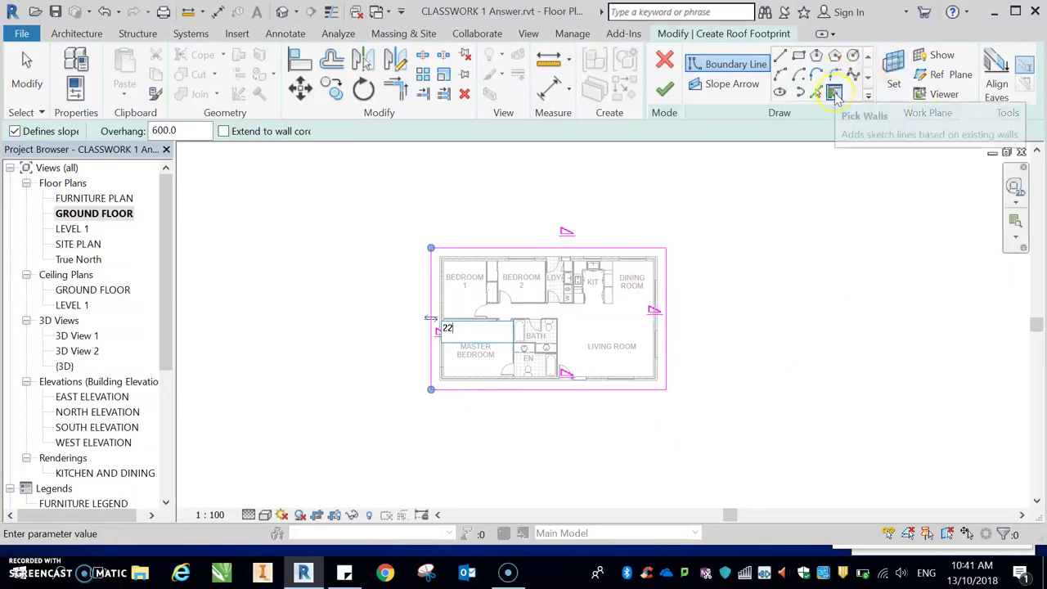
Finish the 22° footprint roof, attach the house walls, and show the Default 3D View.
click(663, 86)
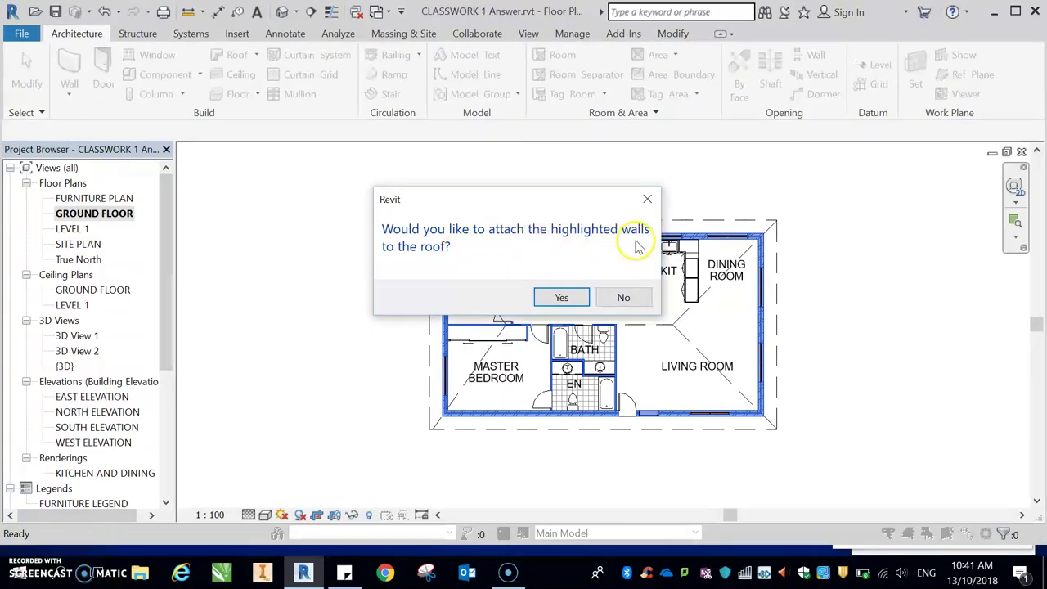
click(562, 298)
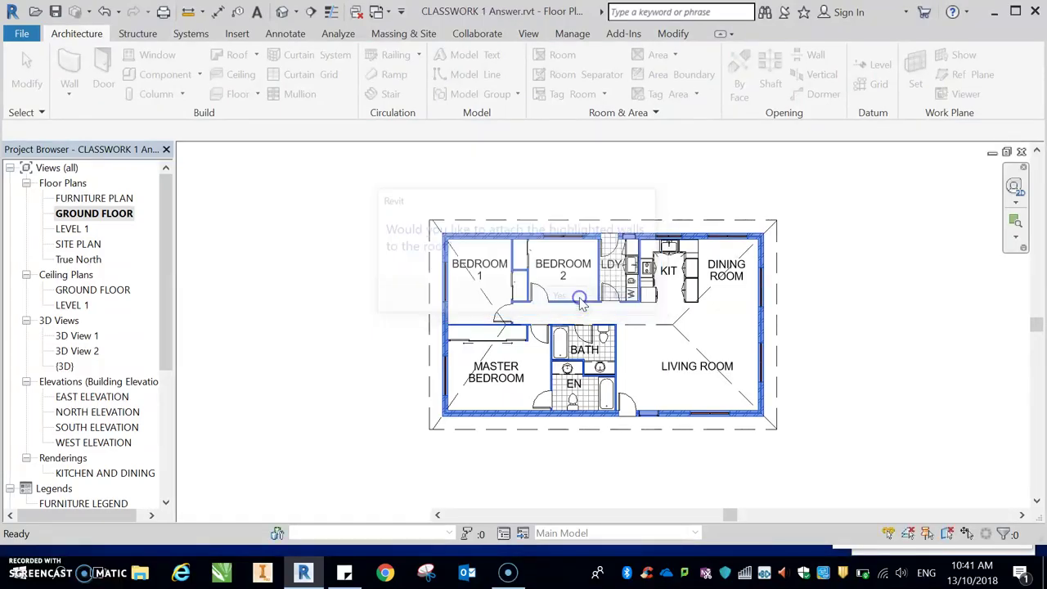
scroll(879, 350, down, 2)
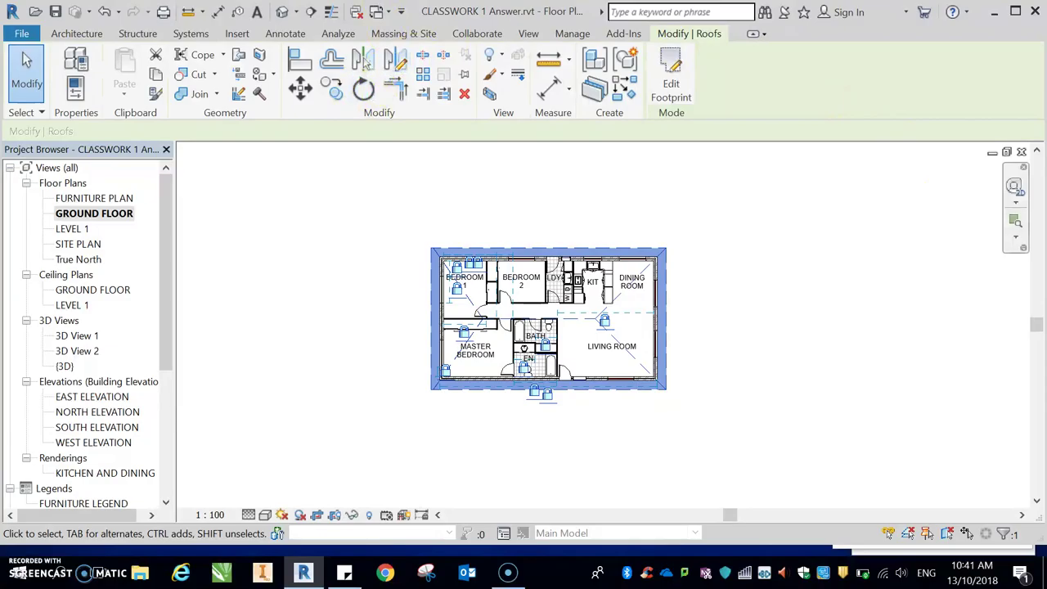
click(288, 12)
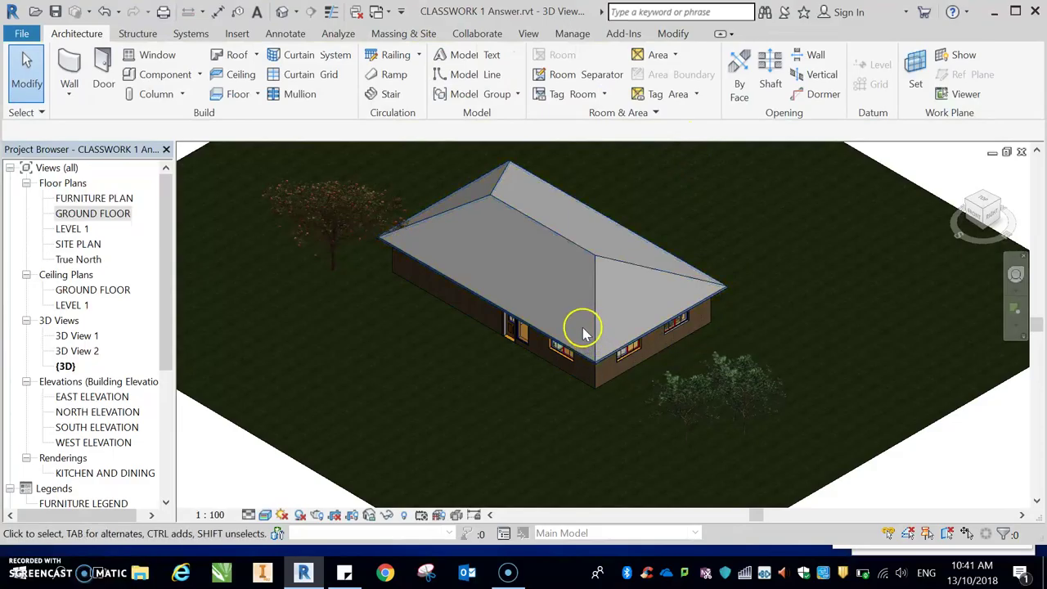
Delete the hipped roof from the LEVEL 1 plan and return to GROUND FLOOR.
double_click(90, 214)
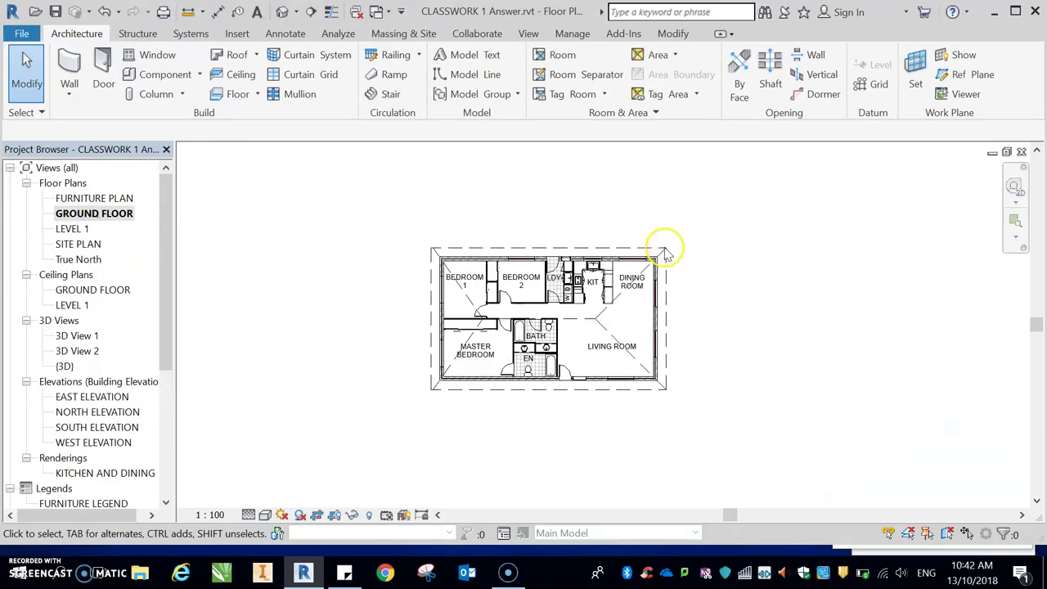
double_click(75, 229)
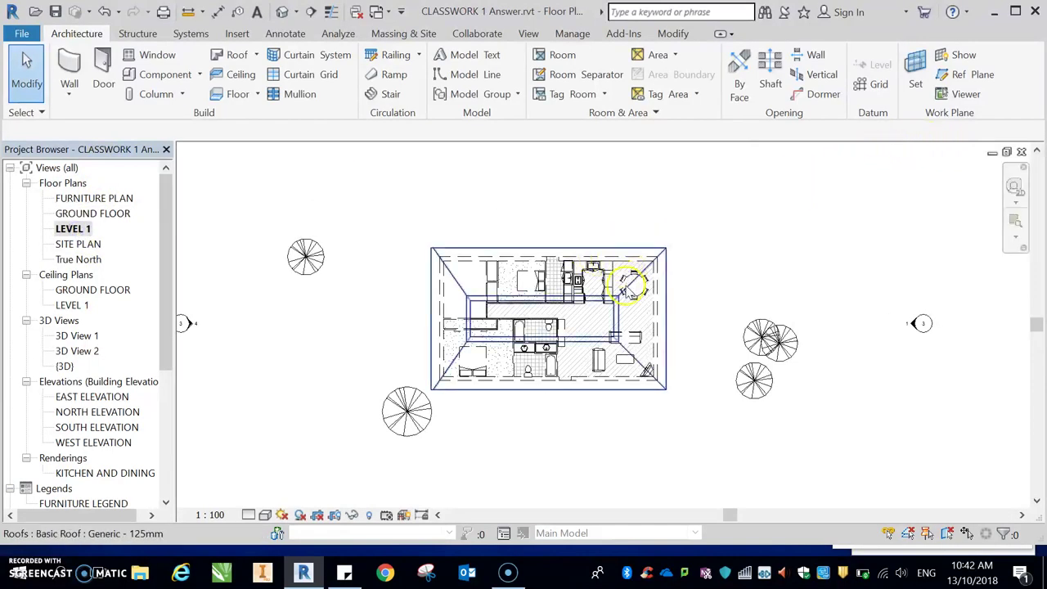
click(628, 285)
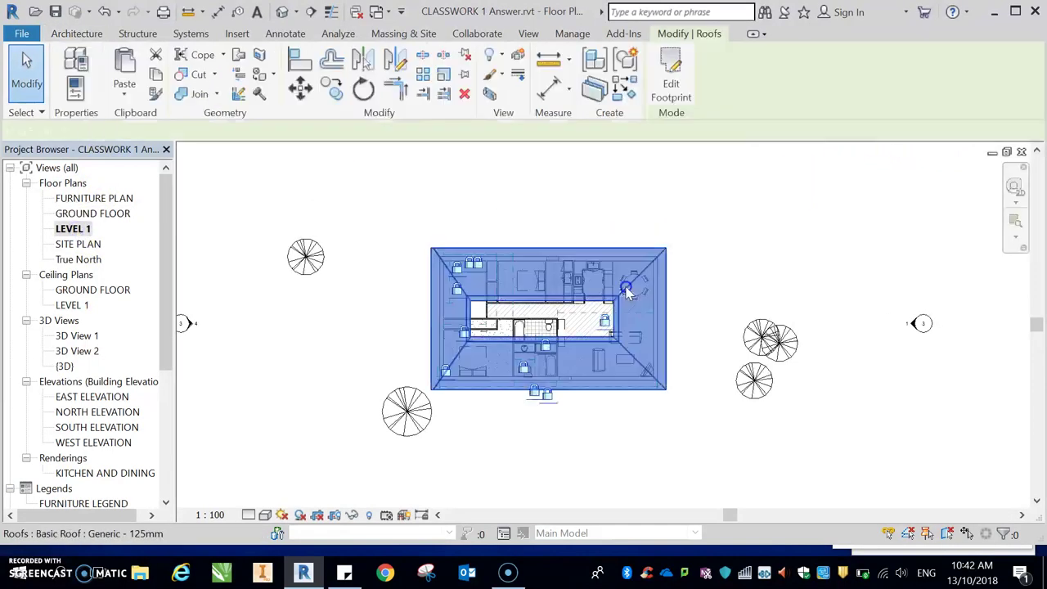
click(676, 278)
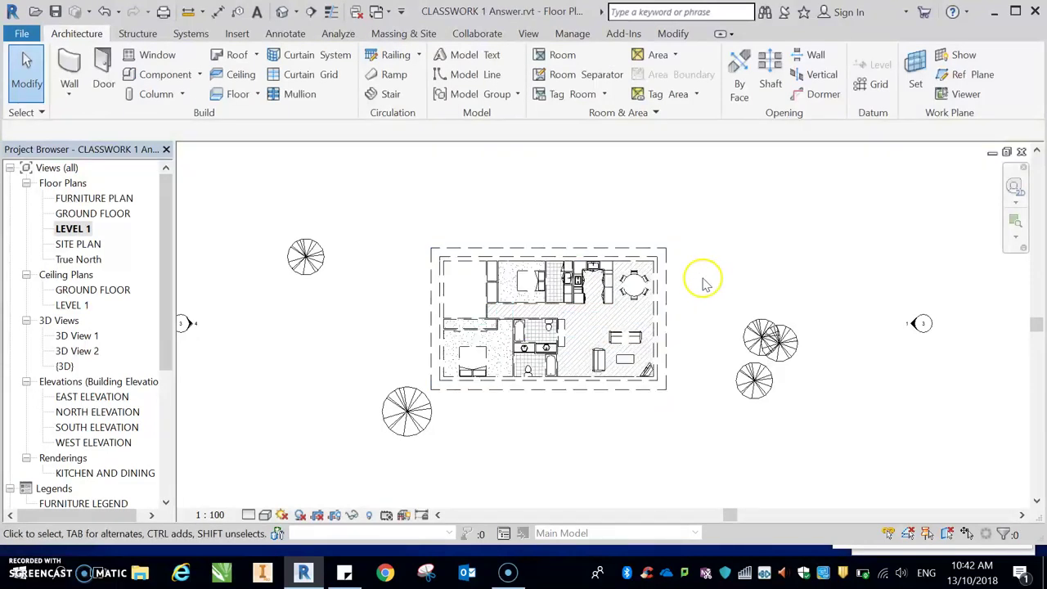
double_click(60, 211)
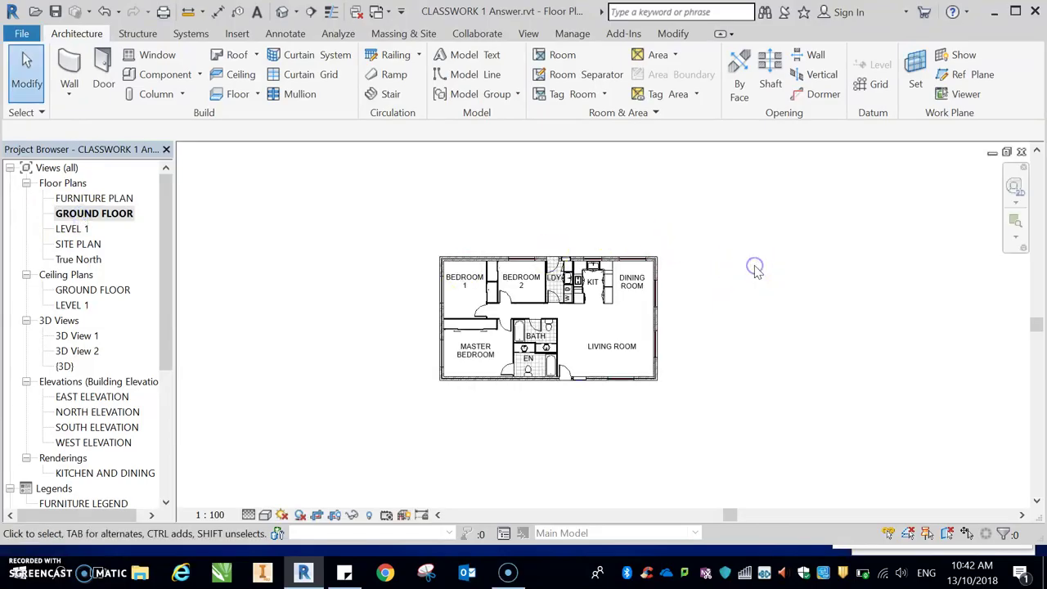
Start a new footprint roof on LEVEL 1 using straight boundary lines.
click(232, 55)
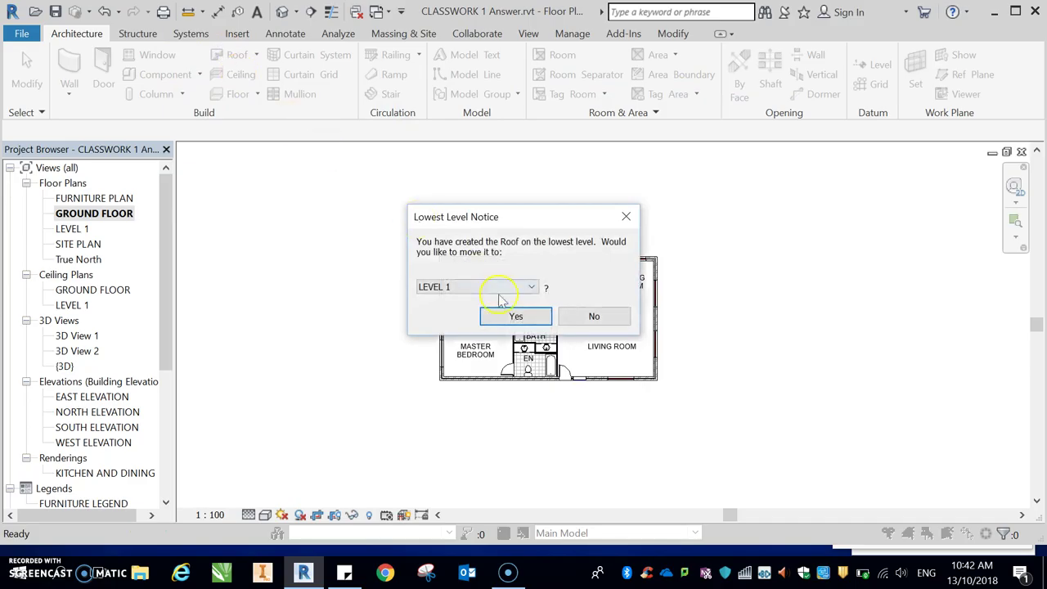
click(514, 317)
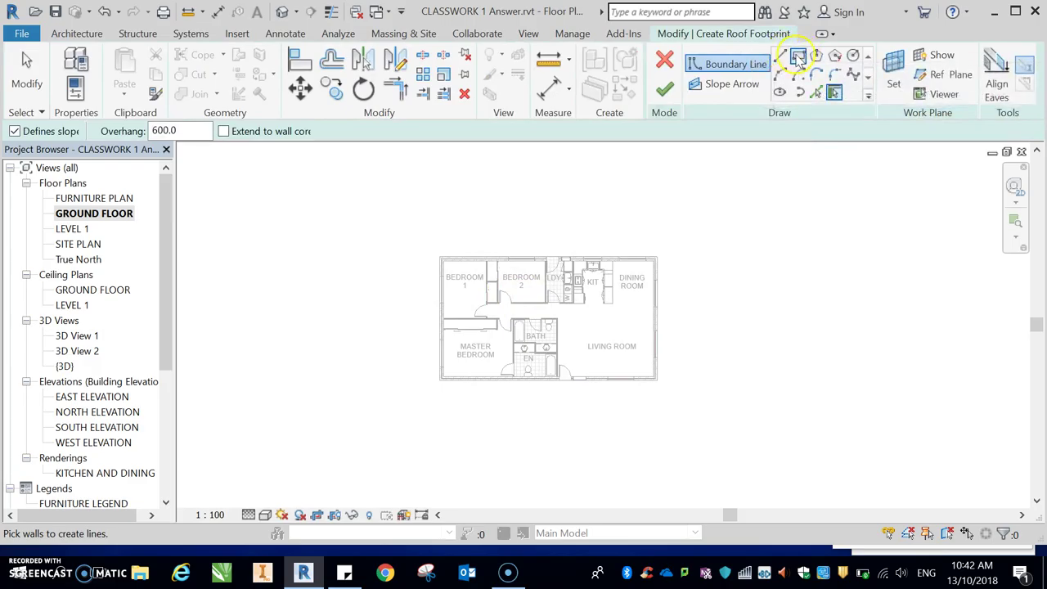
click(781, 56)
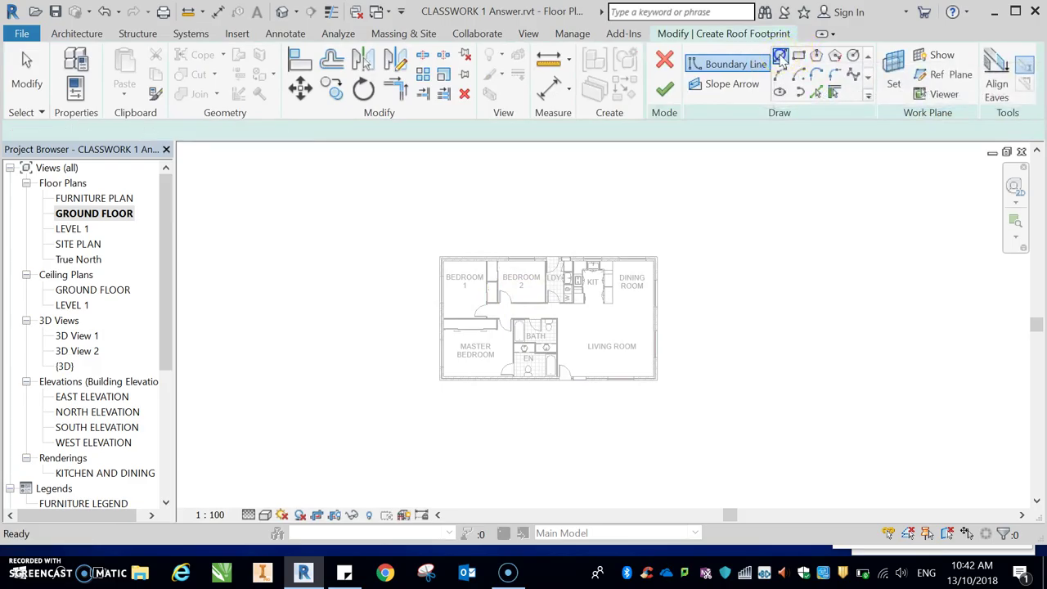
Draw a closed six-sided boundary around the house, ending at the first corner.
click(439, 241)
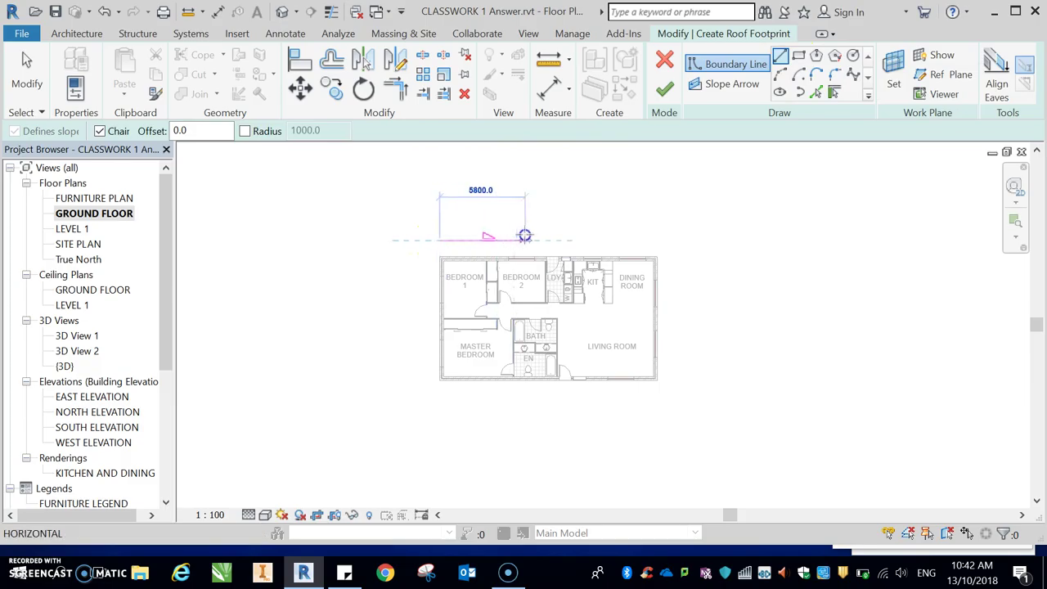
click(544, 222)
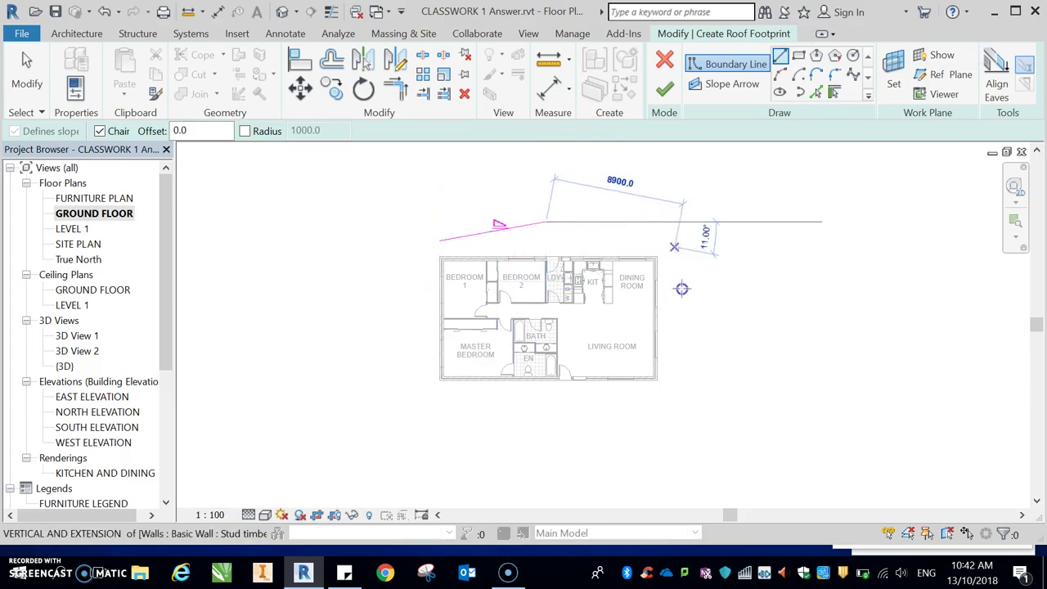
click(674, 246)
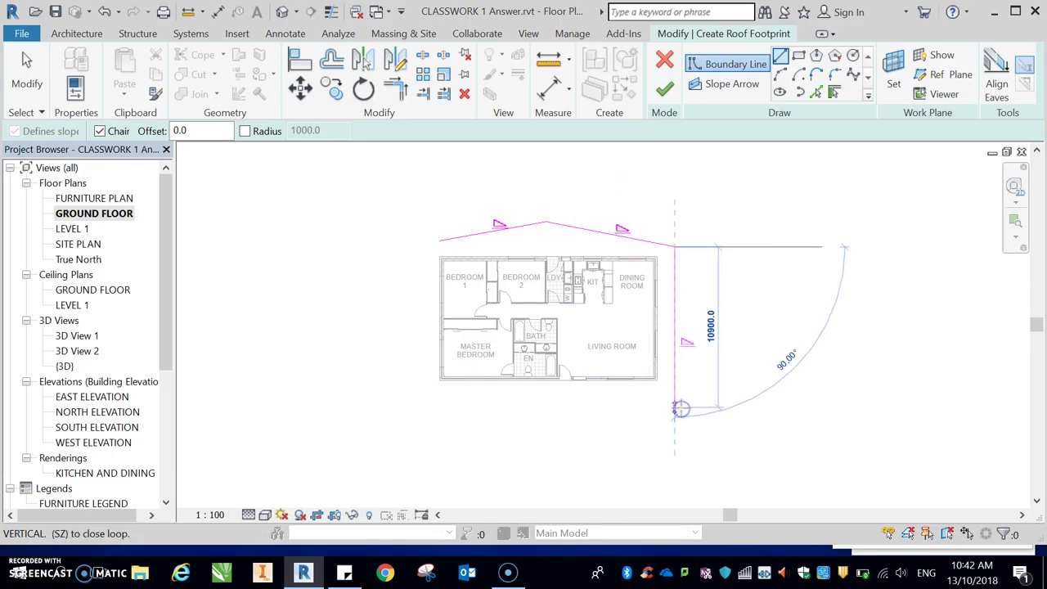
click(674, 406)
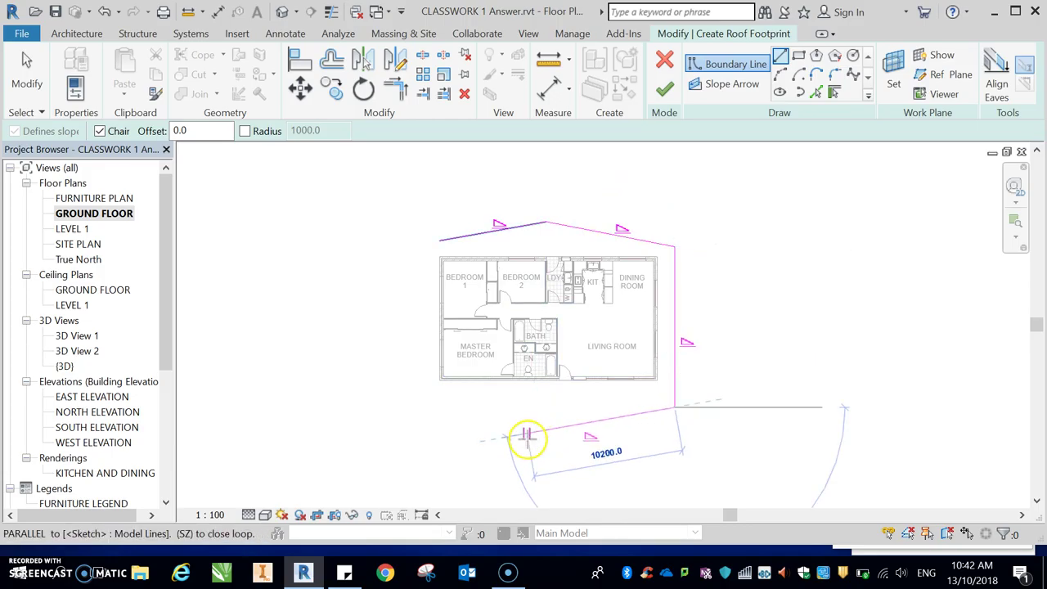
click(526, 434)
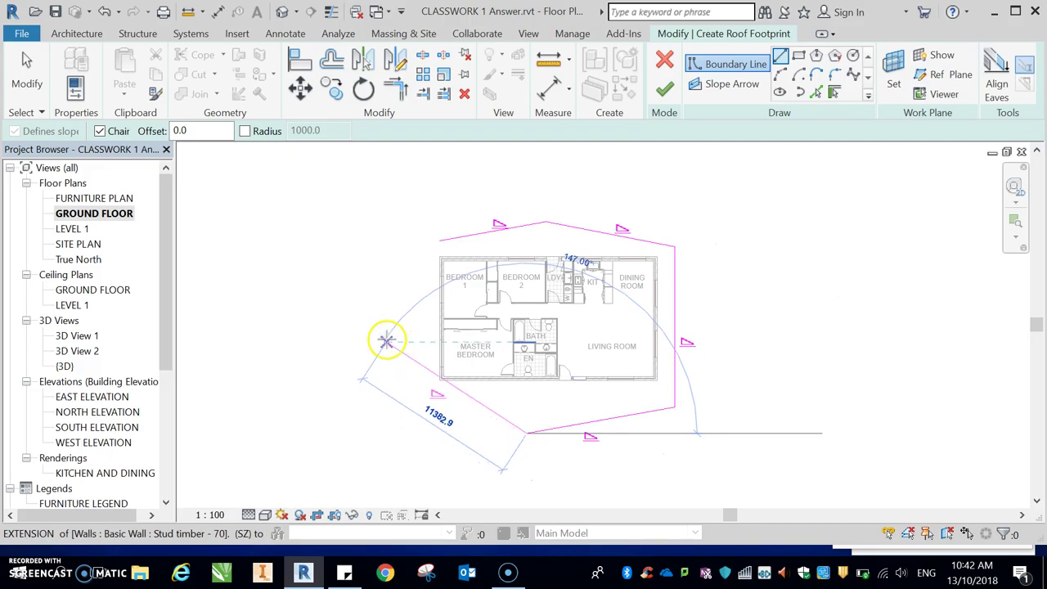
click(382, 352)
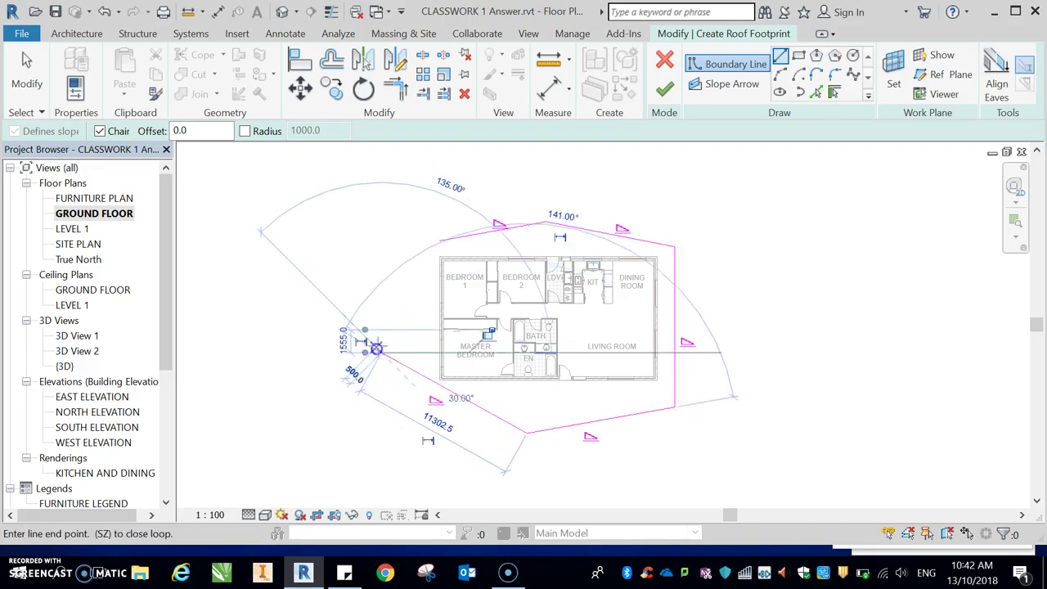
click(446, 238)
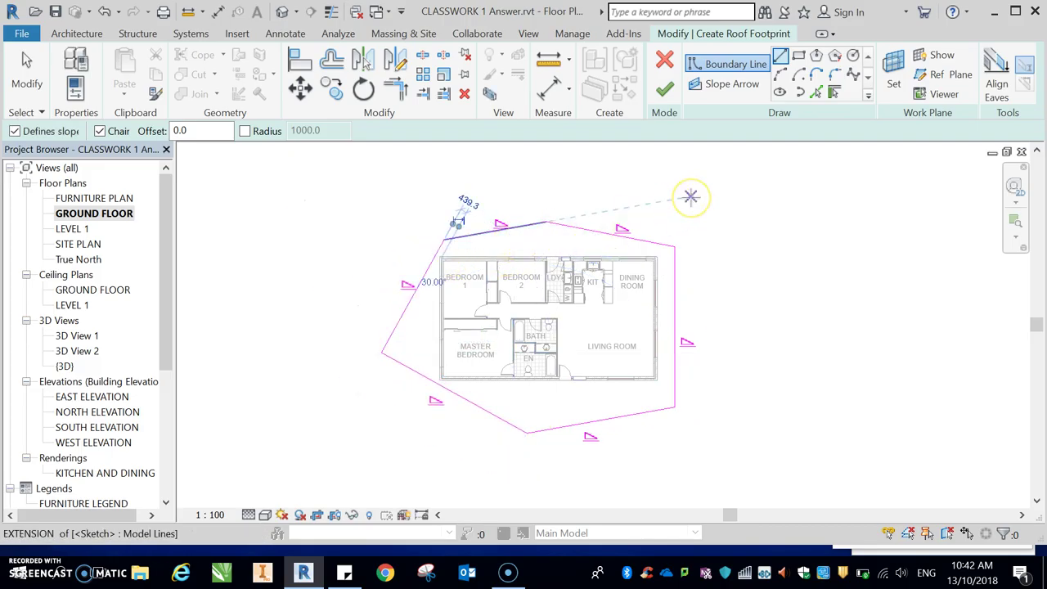
Finish the six-sided roof, decline wall attachment, and show it in the Default 3D View.
click(664, 88)
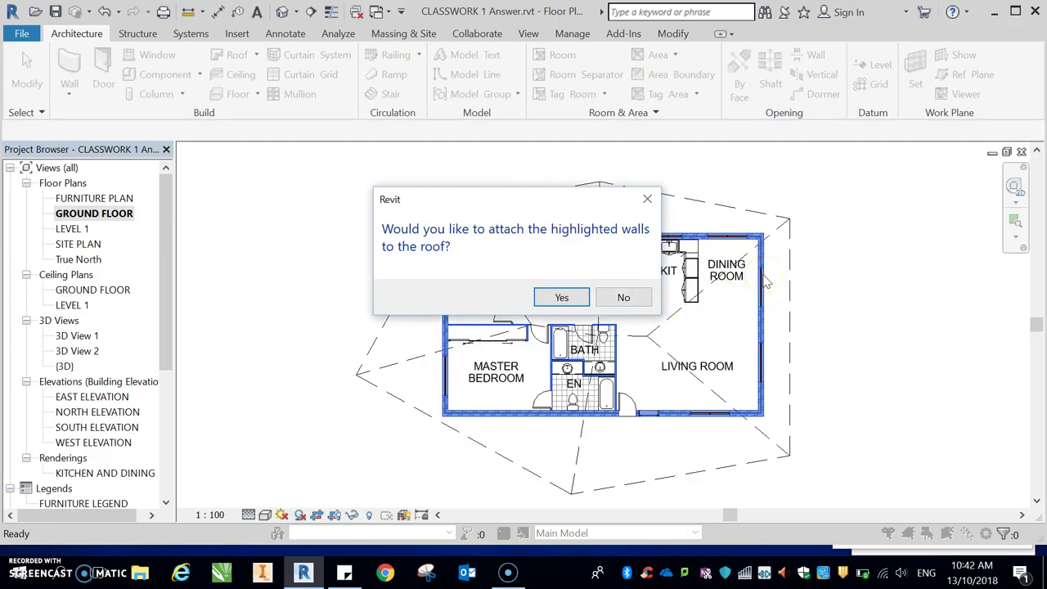
click(621, 299)
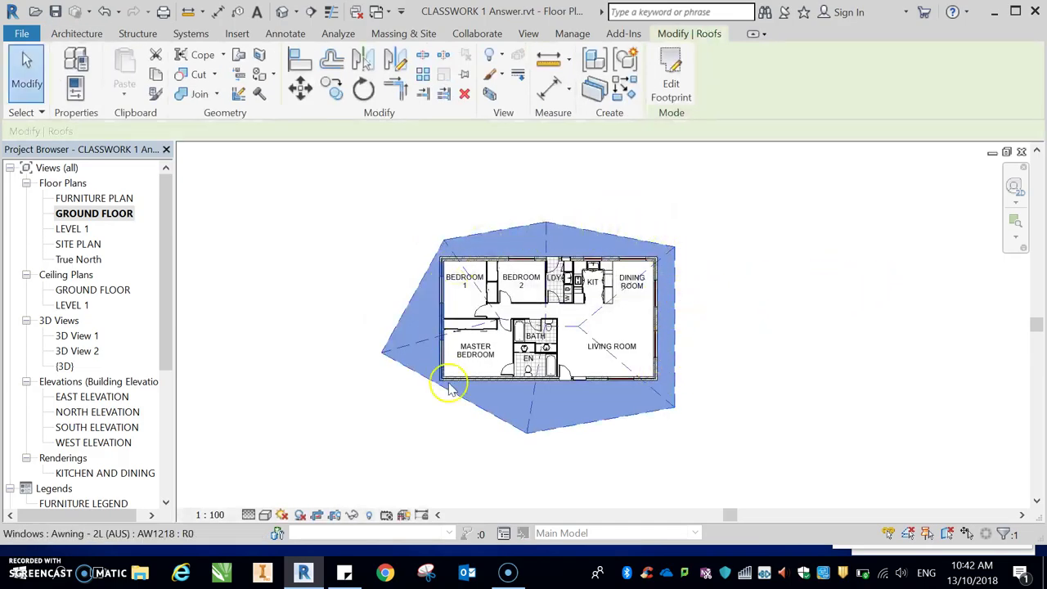
click(283, 11)
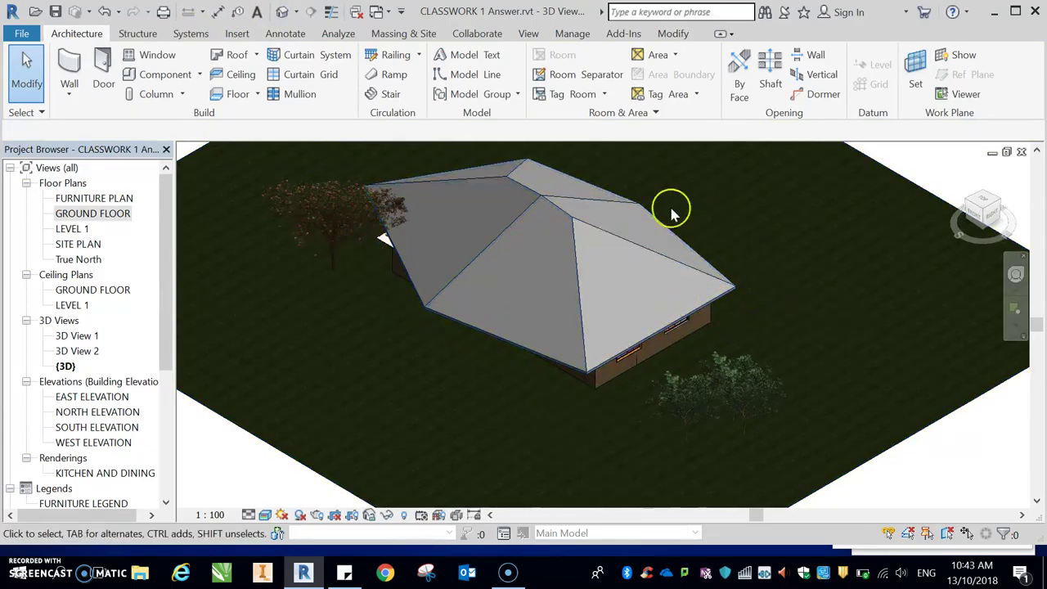
click(969, 207)
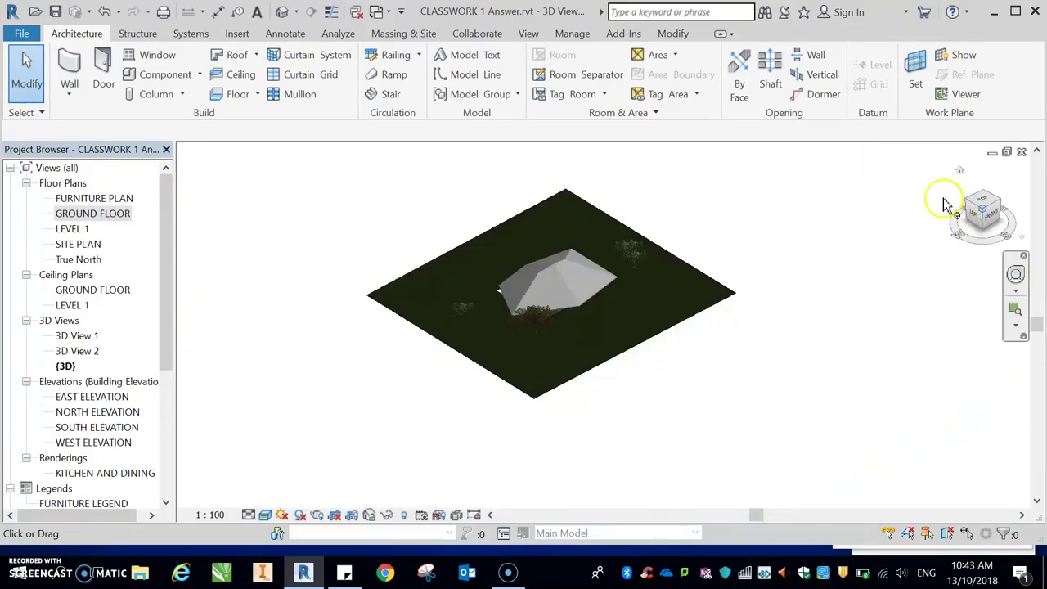
click(994, 221)
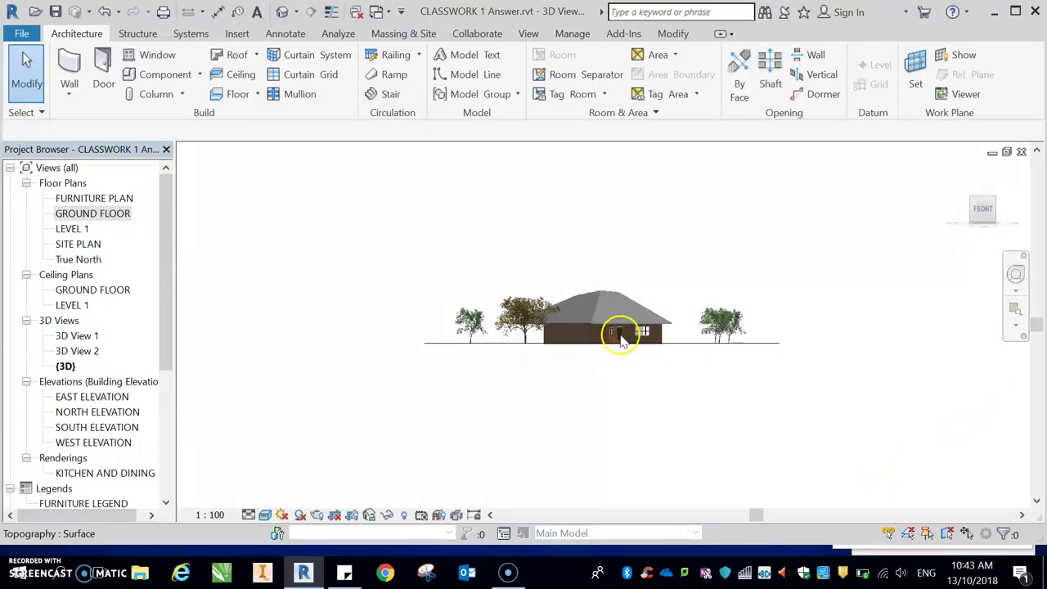
scroll(622, 337, up, 8)
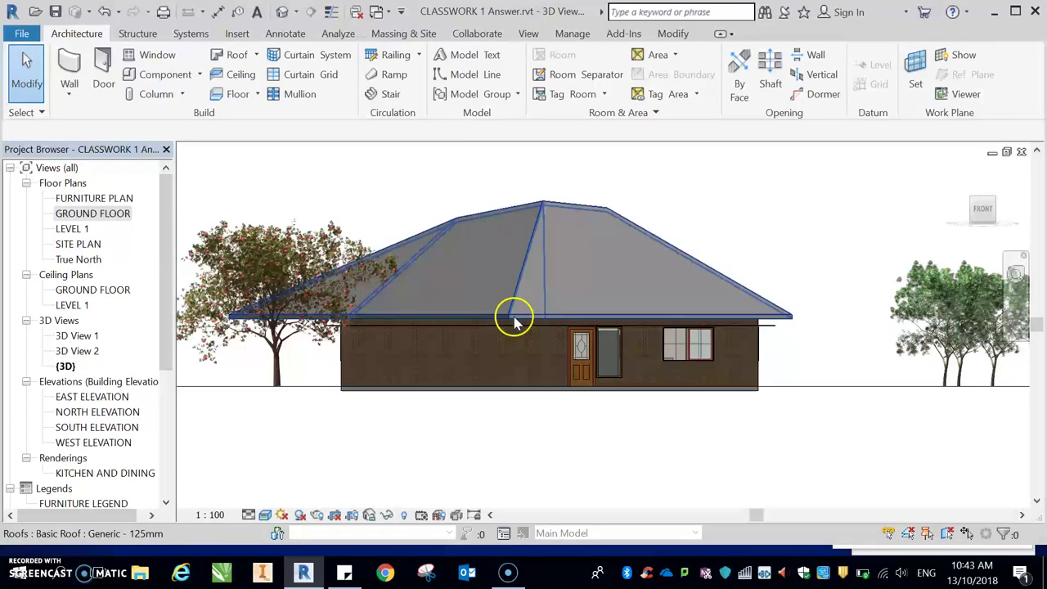
click(982, 207)
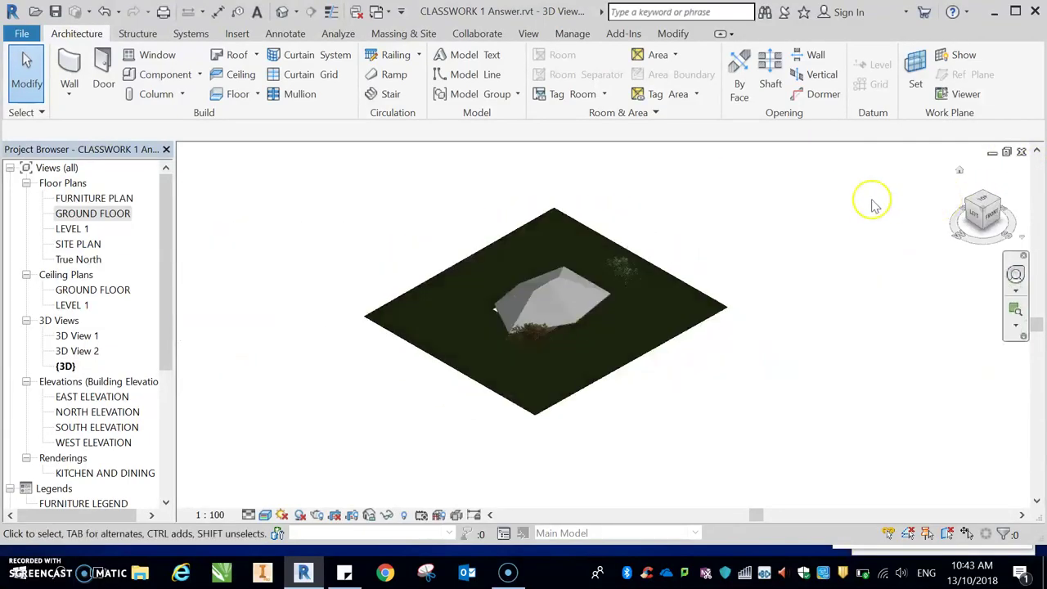
Delete the irregular roof from the LEVEL 1 plan and reopen GROUND FLOOR.
double_click(80, 230)
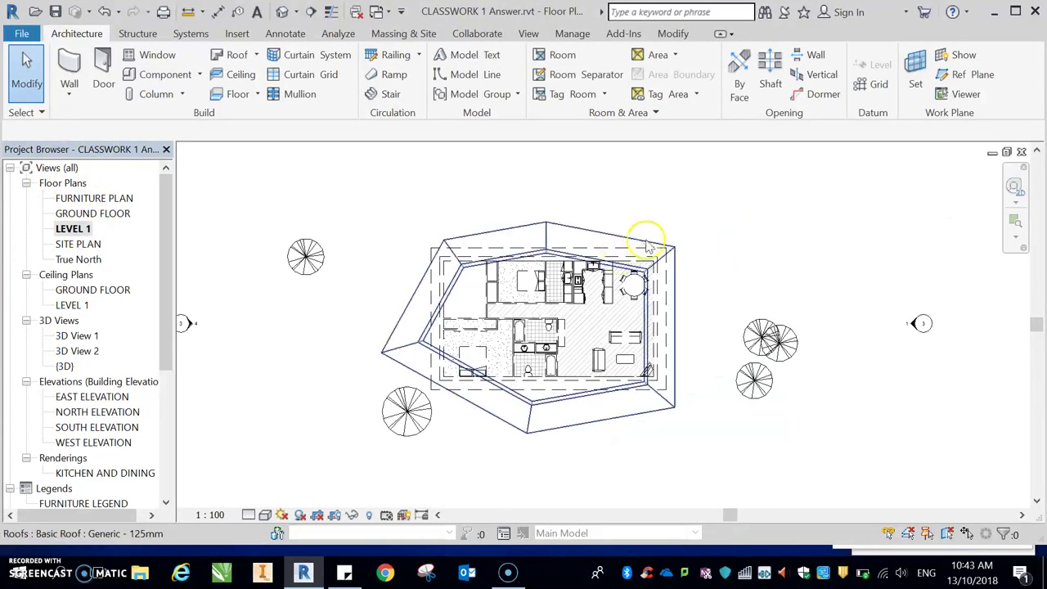
click(669, 251)
key(Delete)
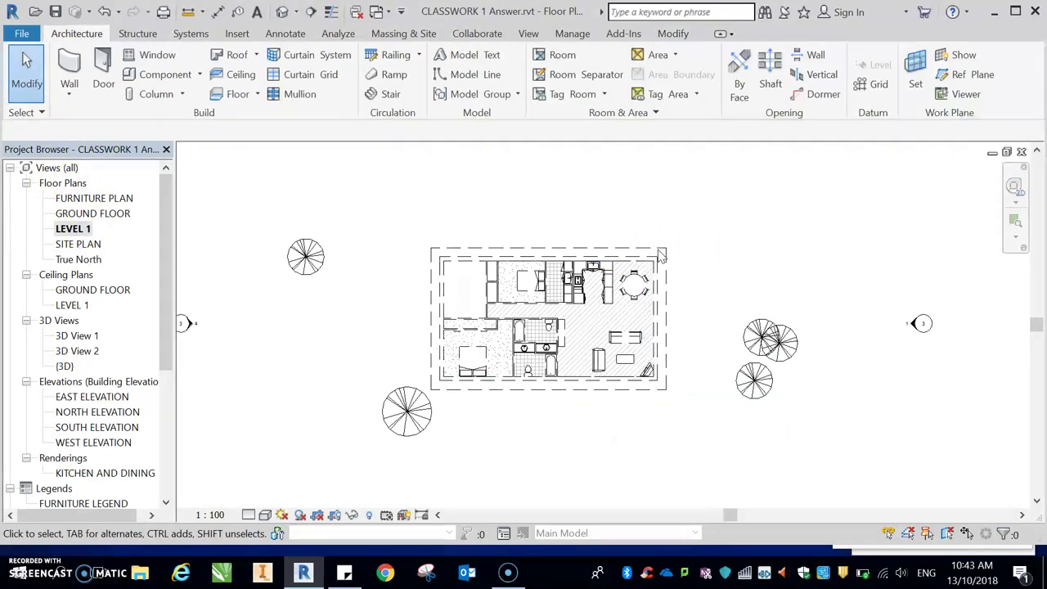
double_click(92, 214)
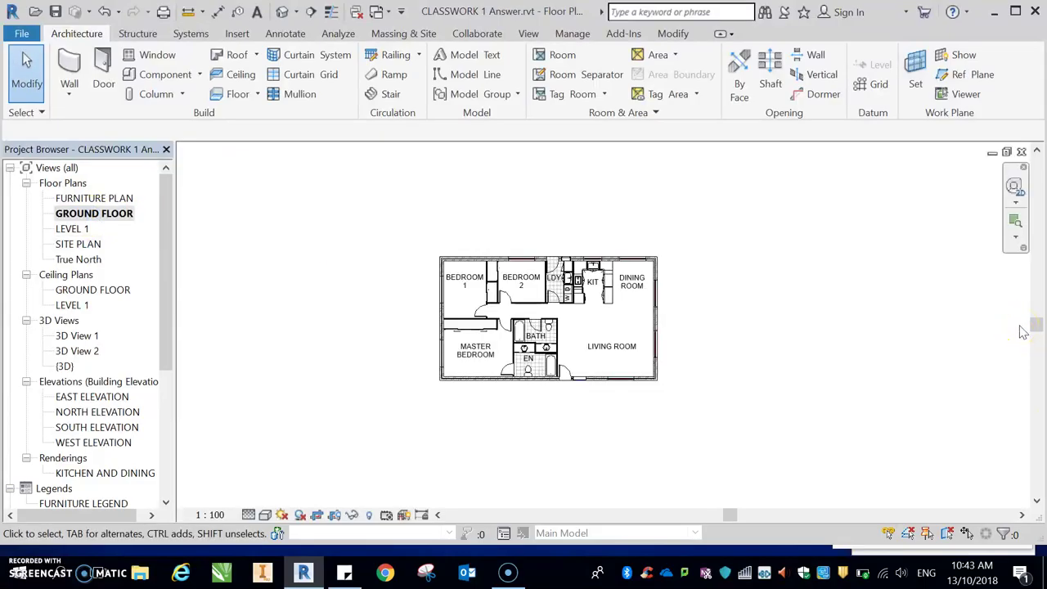
Start a footprint roof on LEVEL 1 and pick the top, right, bottom and left walls.
click(232, 55)
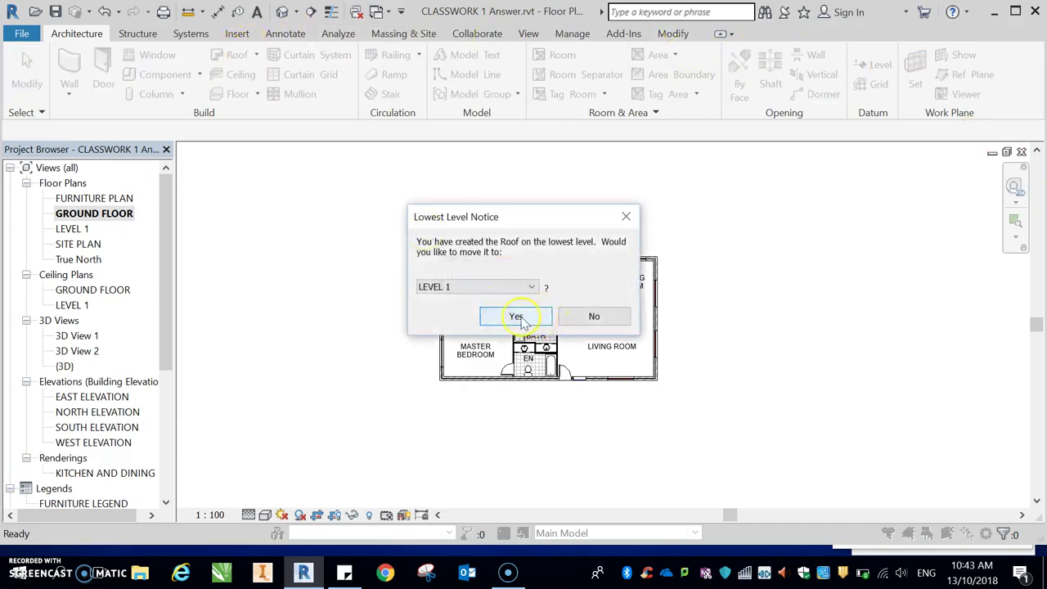
click(518, 317)
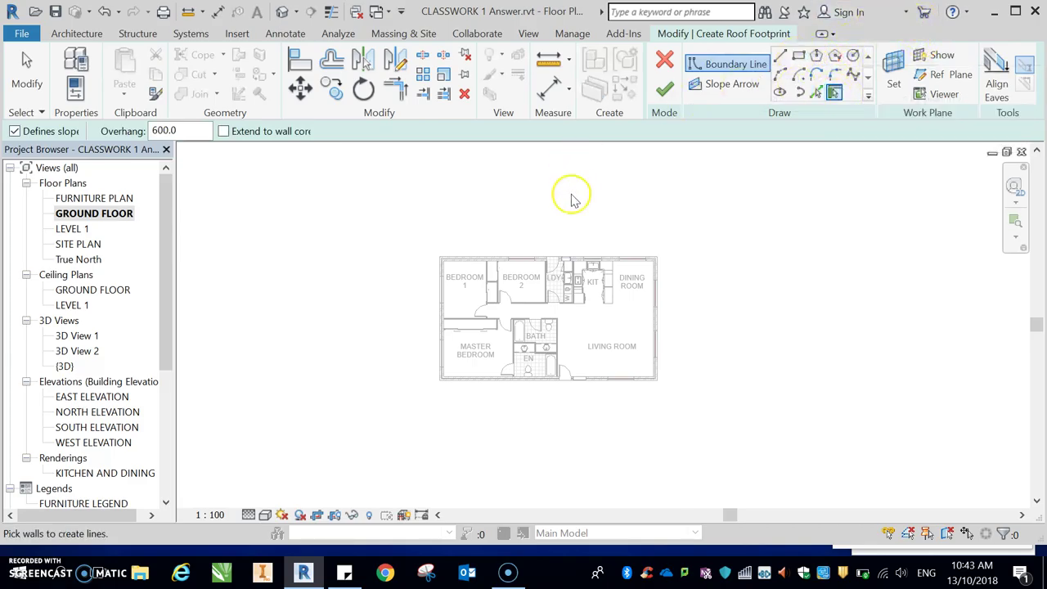
click(540, 263)
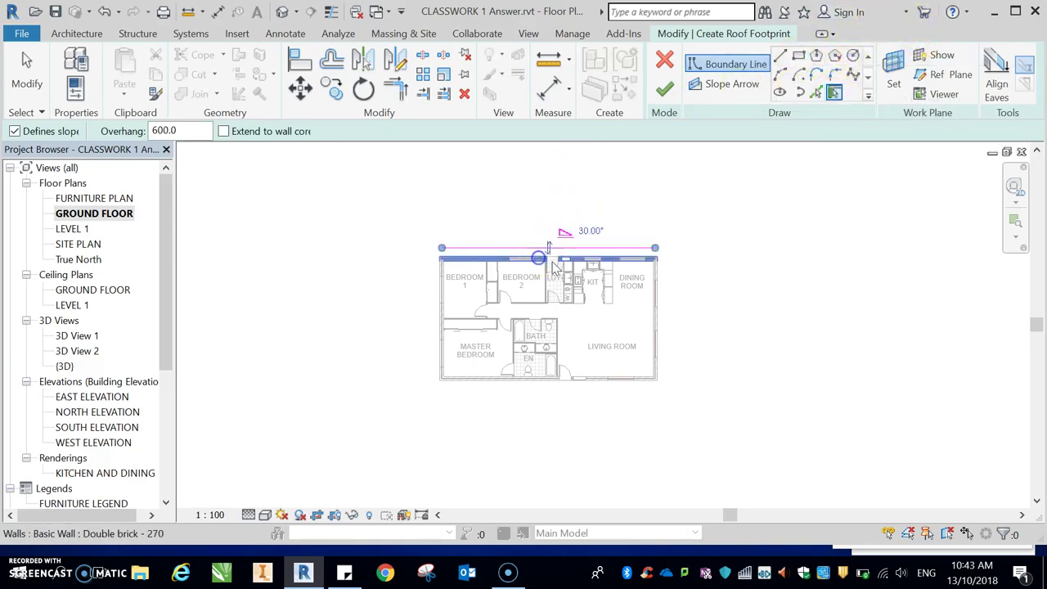
click(657, 313)
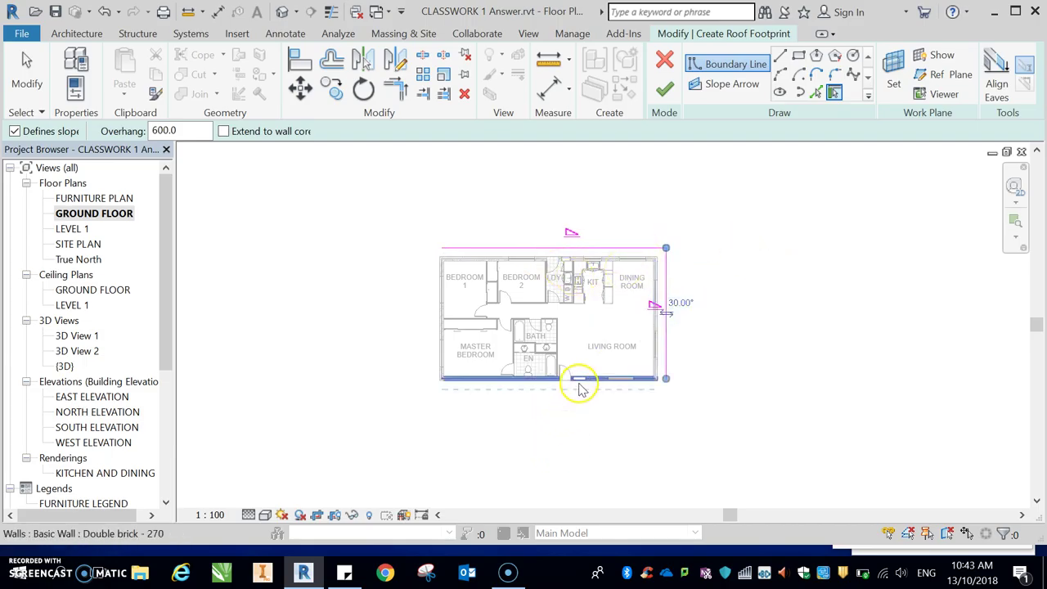
click(589, 381)
click(442, 315)
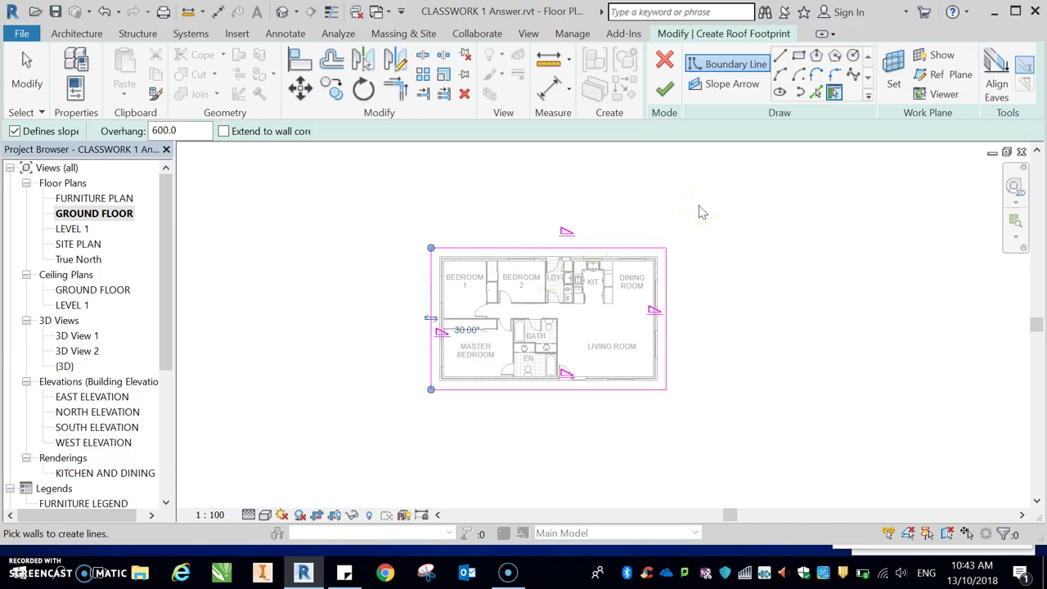
Finish the 30° footprint roof with the highlighted house walls attached to it.
click(664, 88)
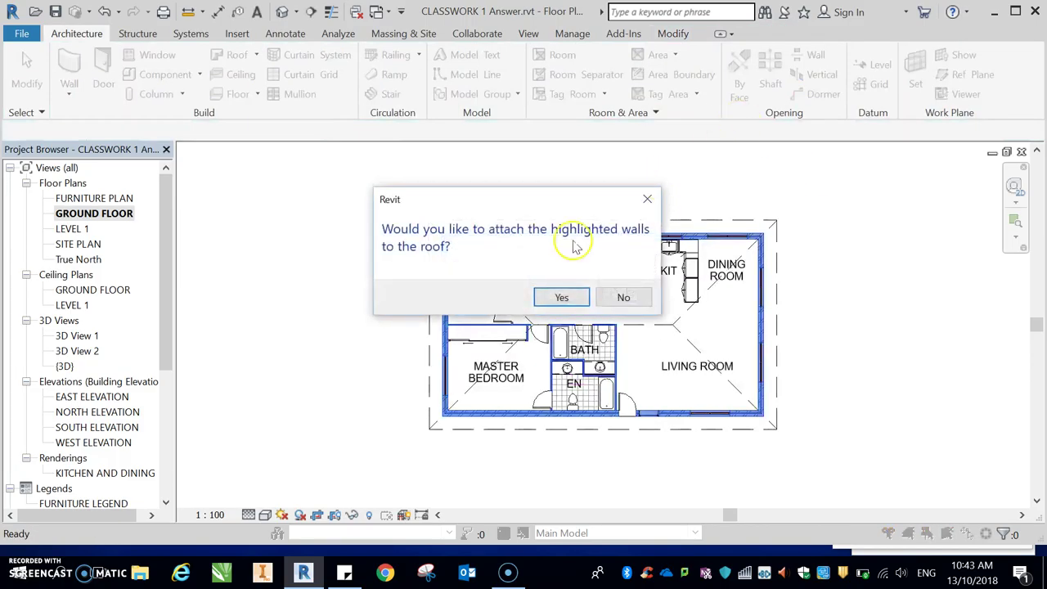
click(562, 297)
scroll(638, 319, down, 2)
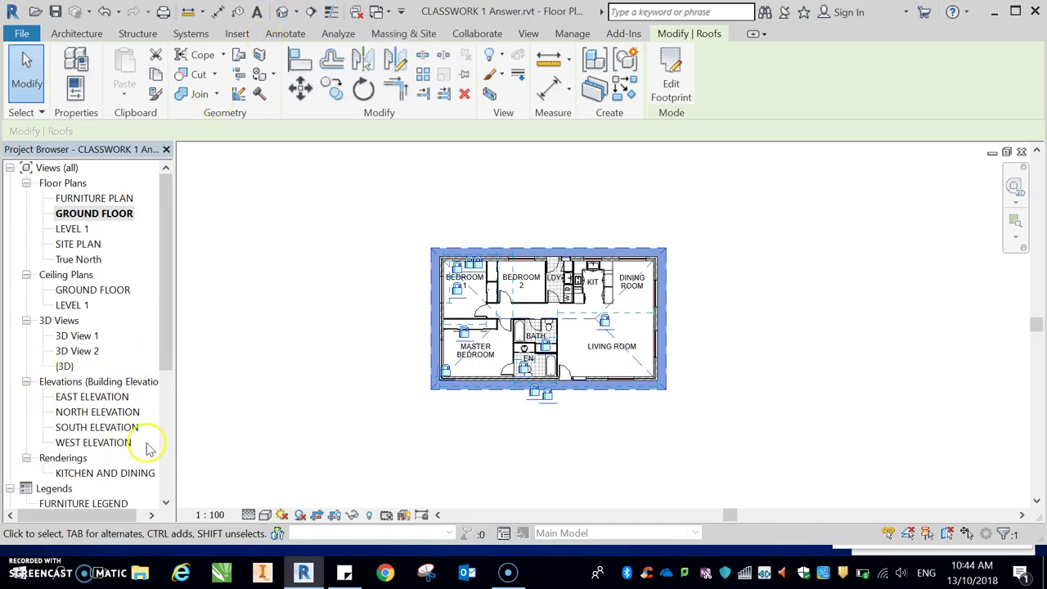
Open the NORTH ELEVATION and deselect the roof to show it above the brick walls.
double_click(115, 413)
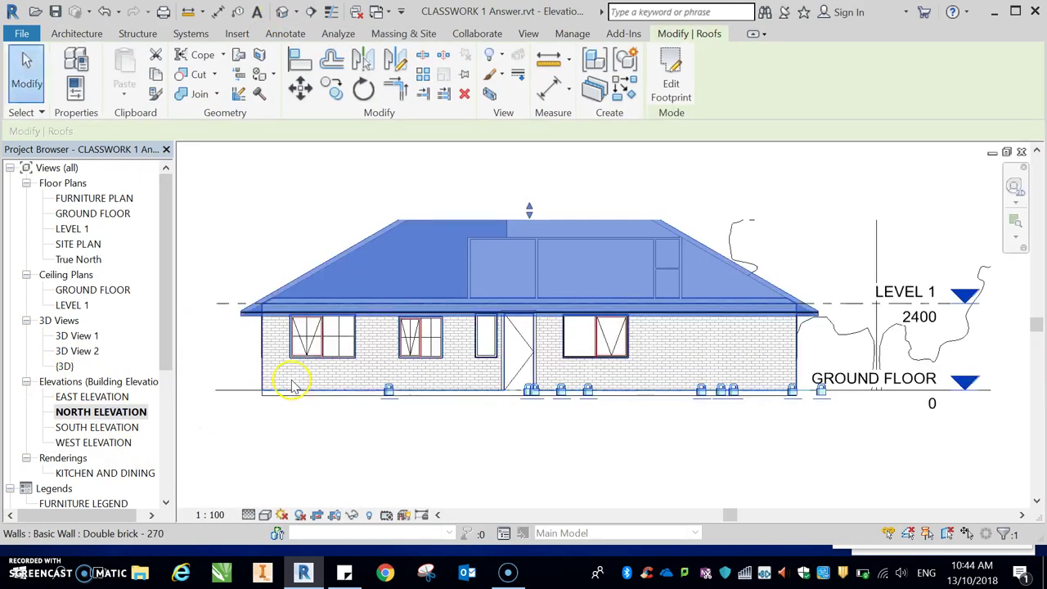
click(832, 198)
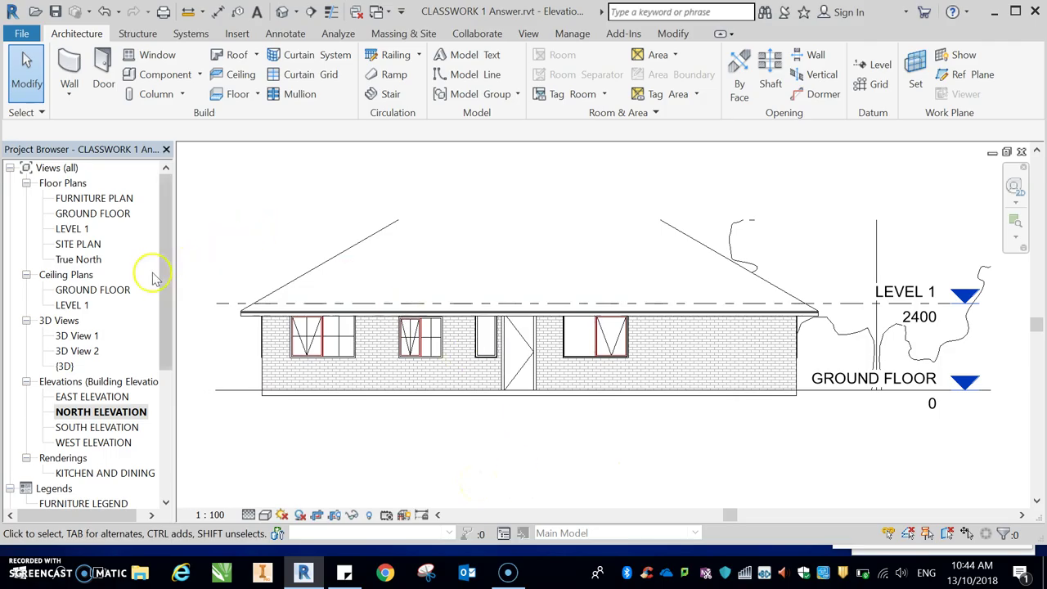
mouse_move(172, 265)
mouse_down()
mouse_move(177, 355)
mouse_move(183, 276)
mouse_up()
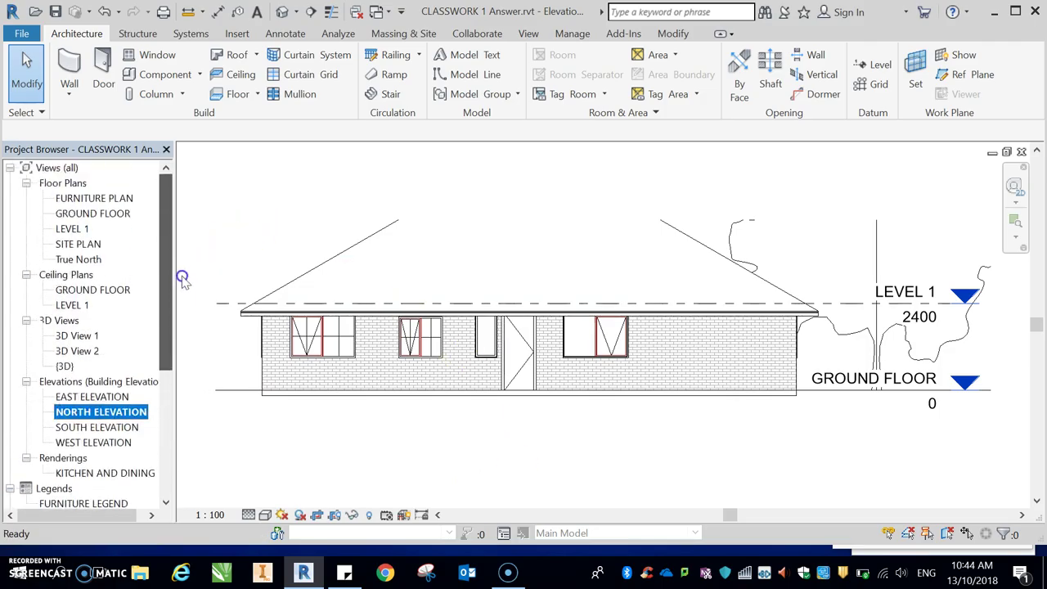
click(257, 55)
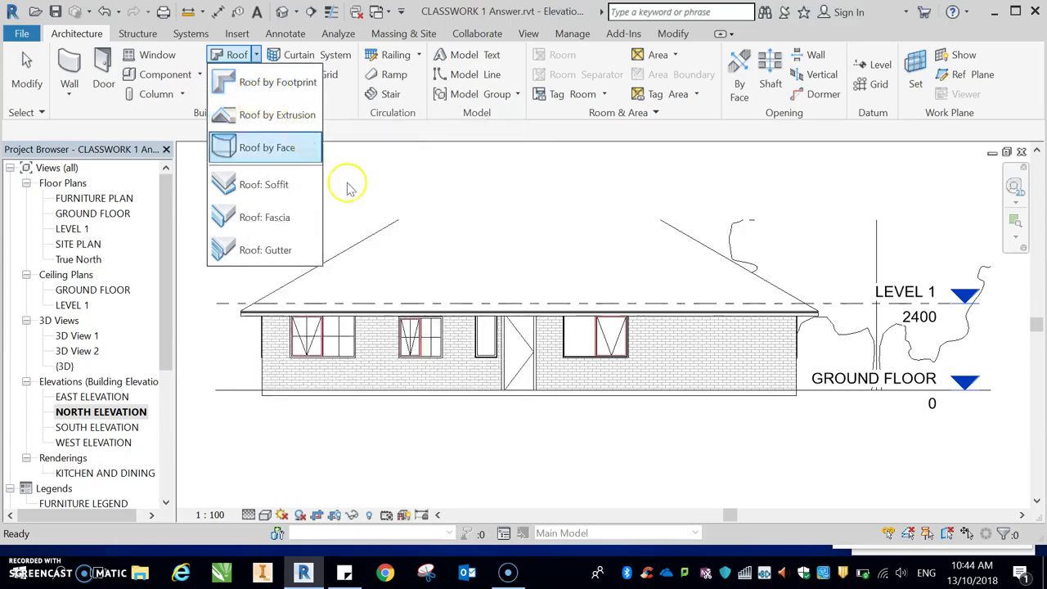
click(564, 180)
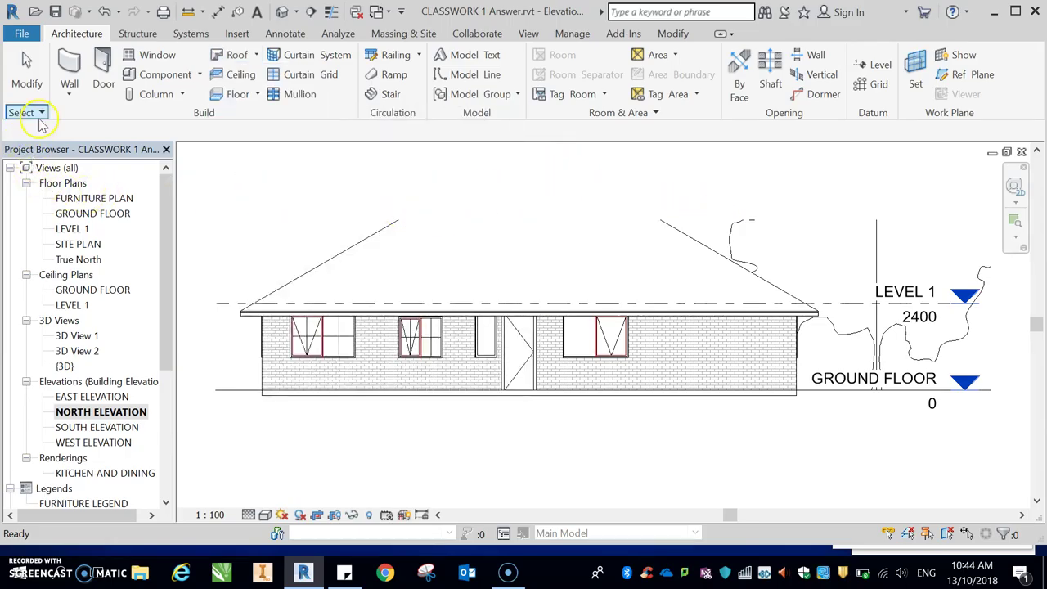